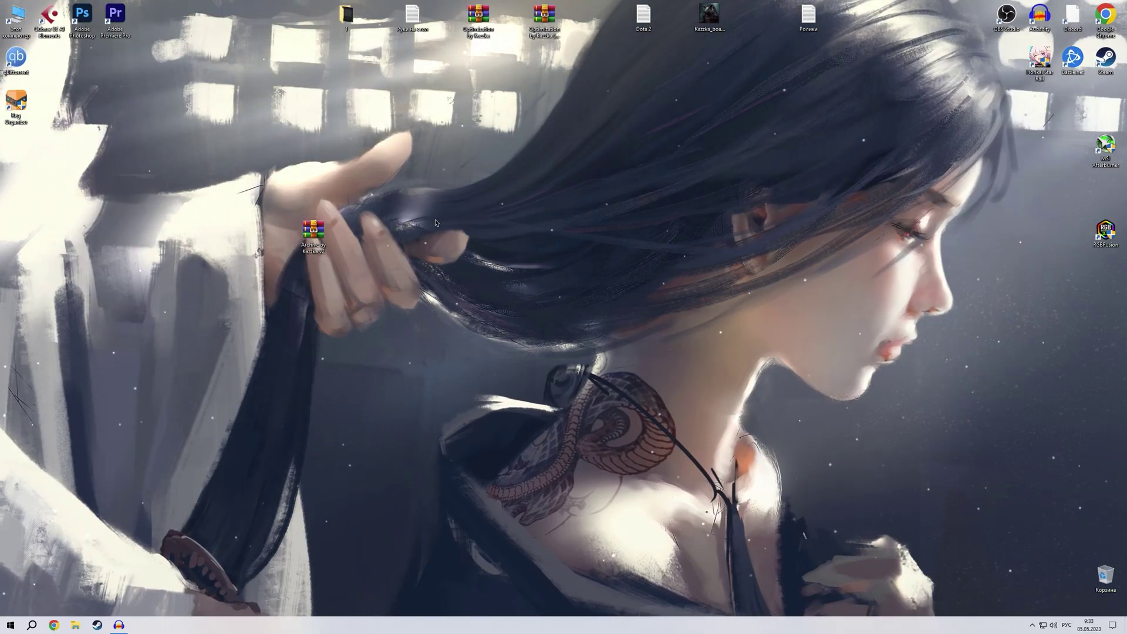
Step: Extract the Archive by Kazzka v2 folder from its archive onto the desktop and open the extracted folder
{"action": "double_click", "coordinate": [311, 234]}
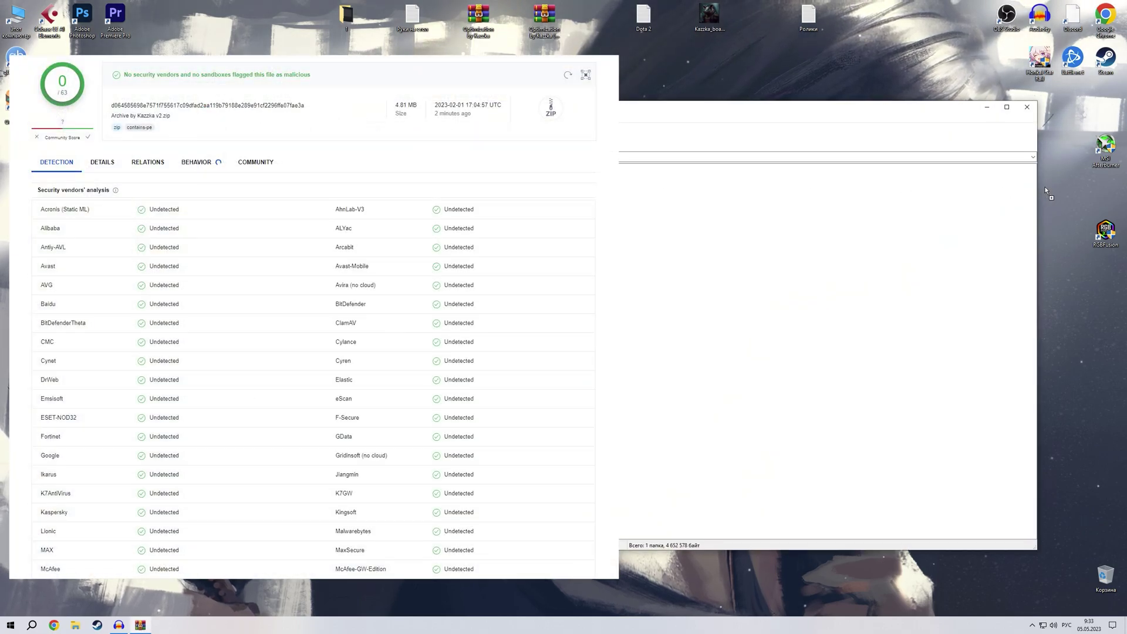
{"action": "left_click", "coordinate": [1027, 107]}
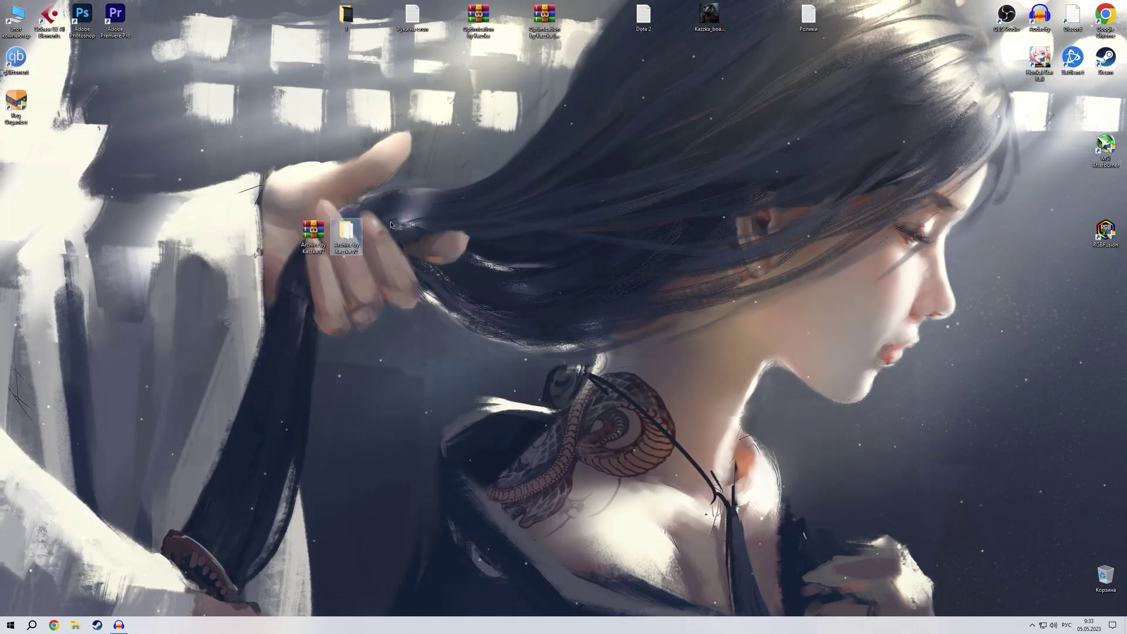
{"action": "double_click", "coordinate": [347, 235]}
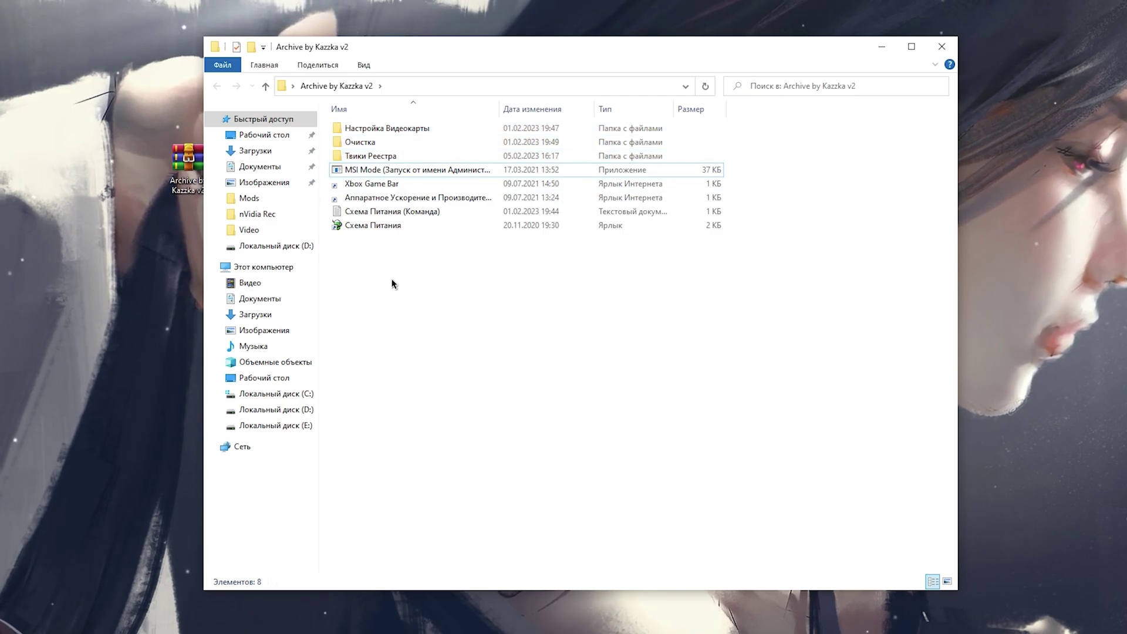
Step: Open the text file "Схема Питания (Команда)" and copy its powercfg command line
{"action": "left_click", "coordinate": [391, 171]}
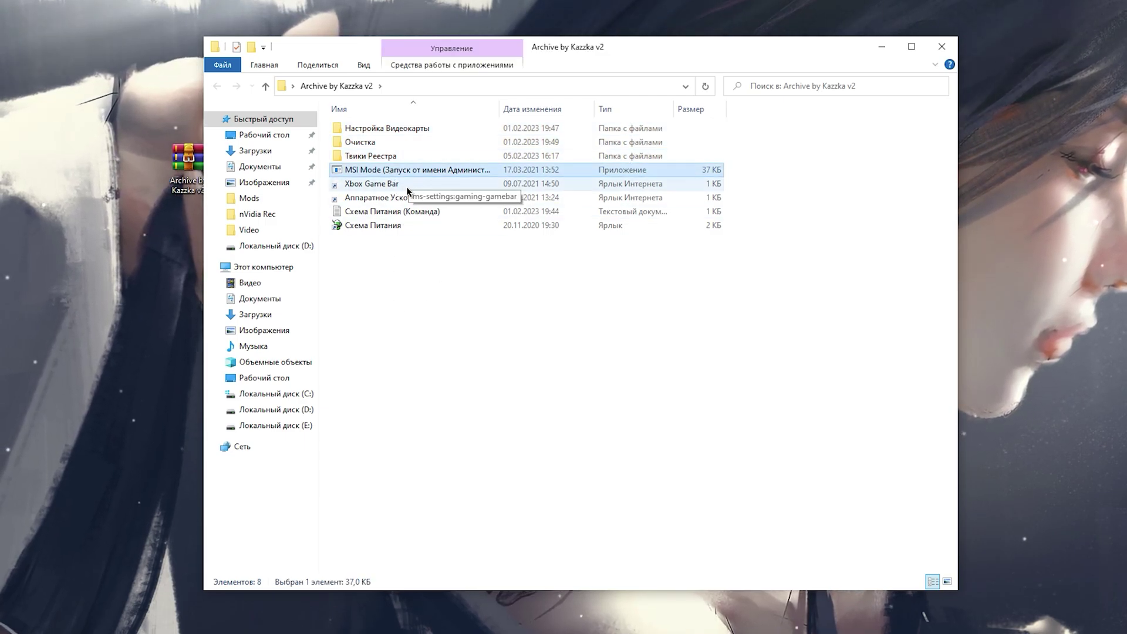
{"action": "left_click", "coordinate": [410, 225]}
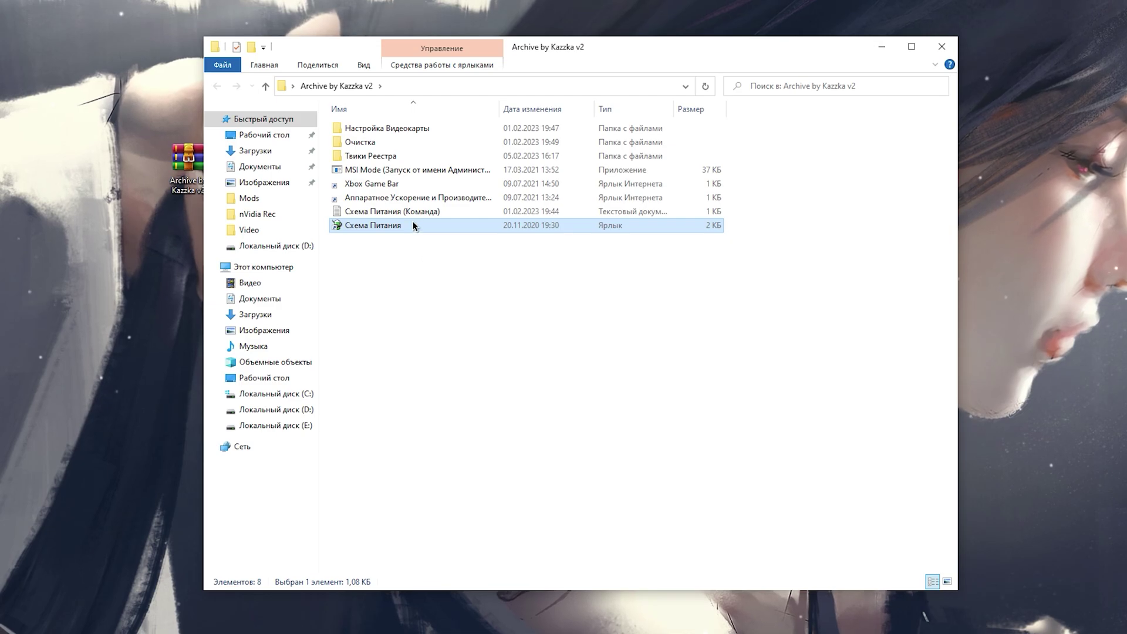
{"action": "double_click", "coordinate": [403, 212]}
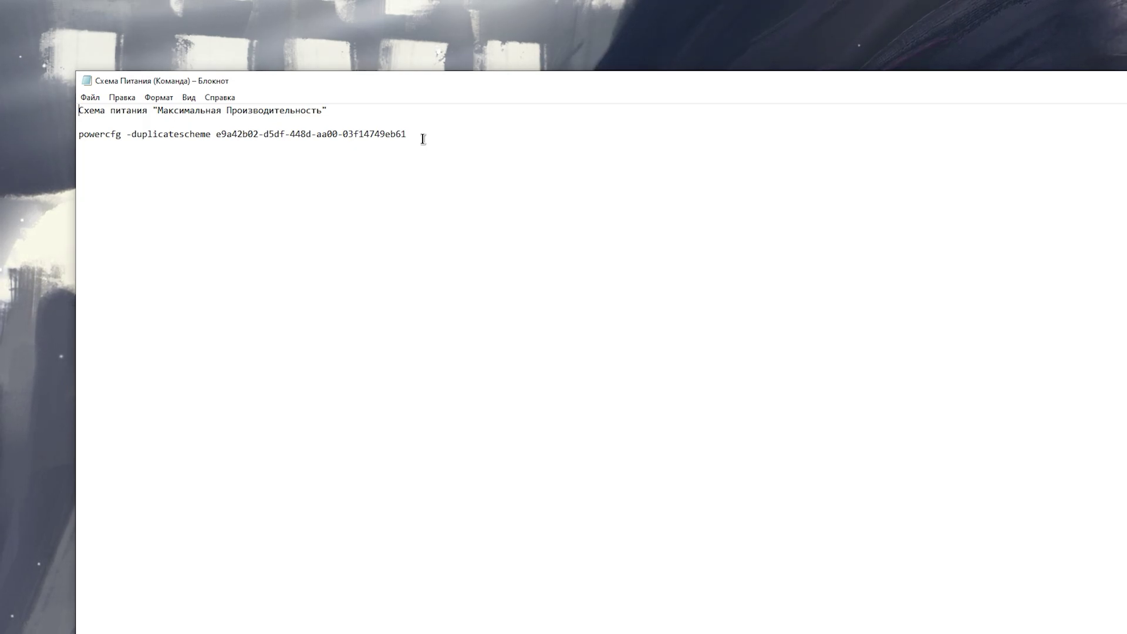
{"action": "left_click_drag", "start_coordinate": [362, 137], "coordinate": [26, 158]}
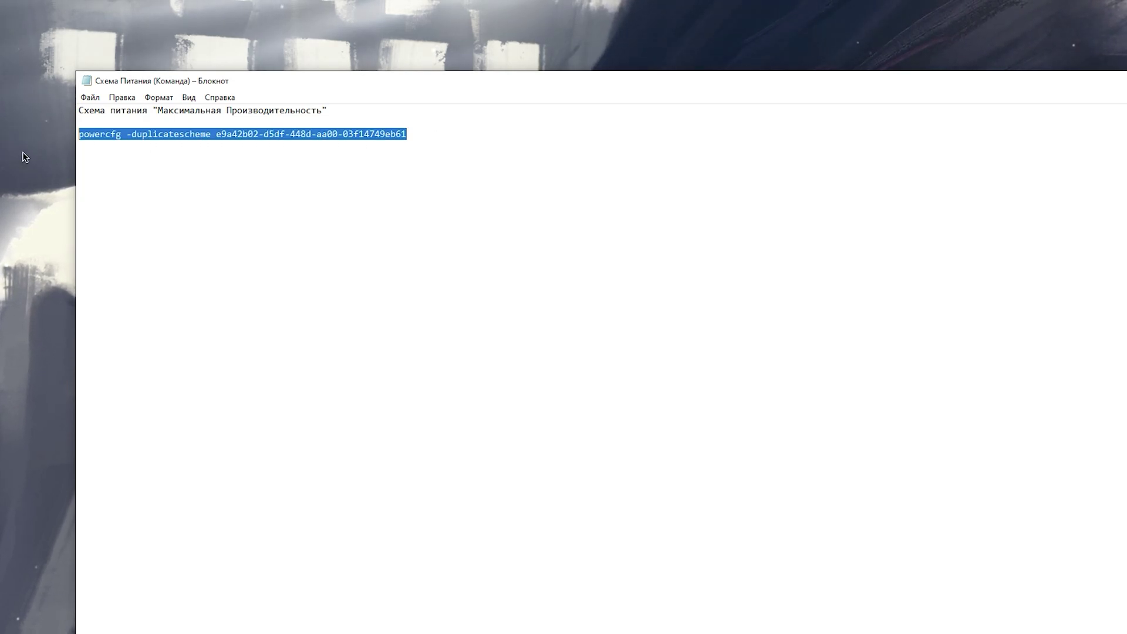
{"action": "right_click", "coordinate": [197, 135]}
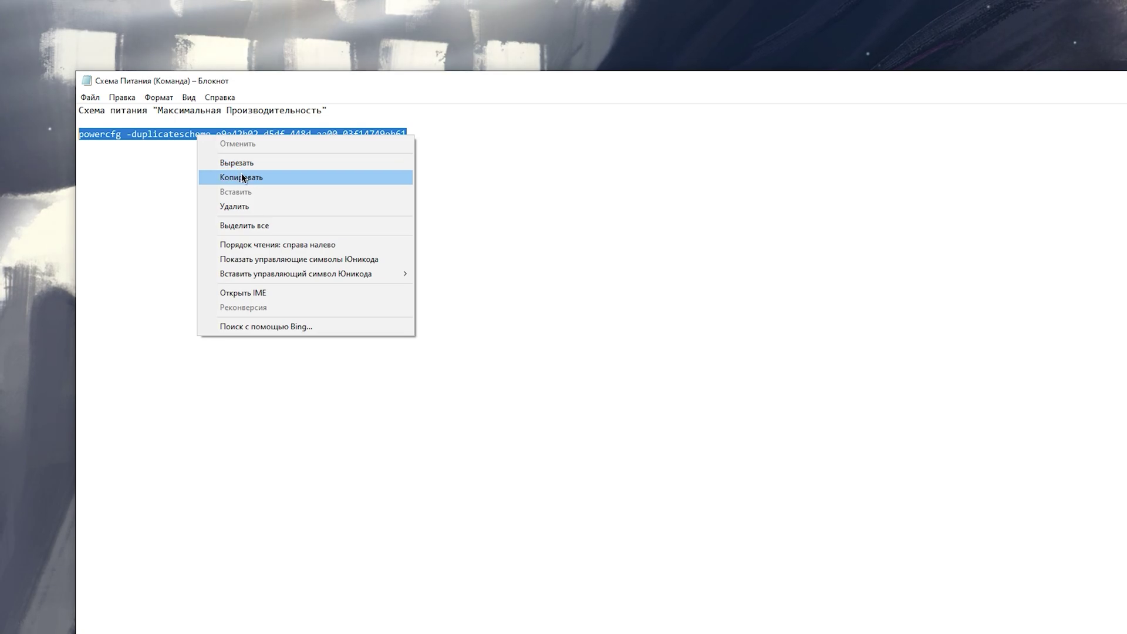
{"action": "left_click", "coordinate": [241, 176]}
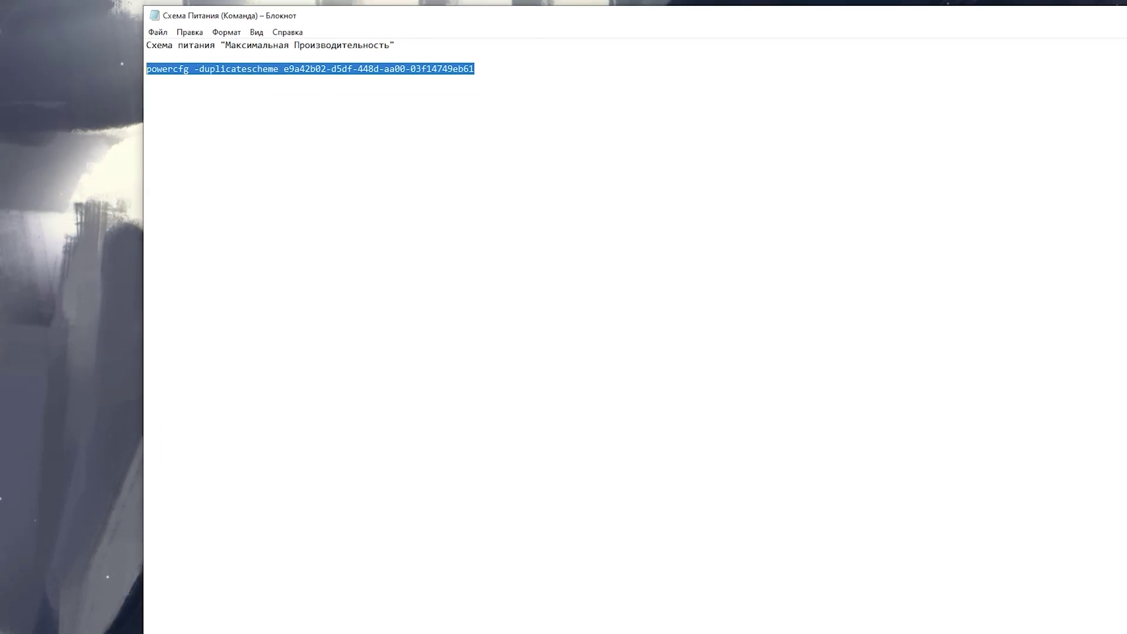
Step: Run powercfg -duplicatescheme e9a42b02-d5df-448d-aa00-03f14749eb61 in Windows PowerShell as administrator, then close it
{"action": "key", "text": "super+x"}
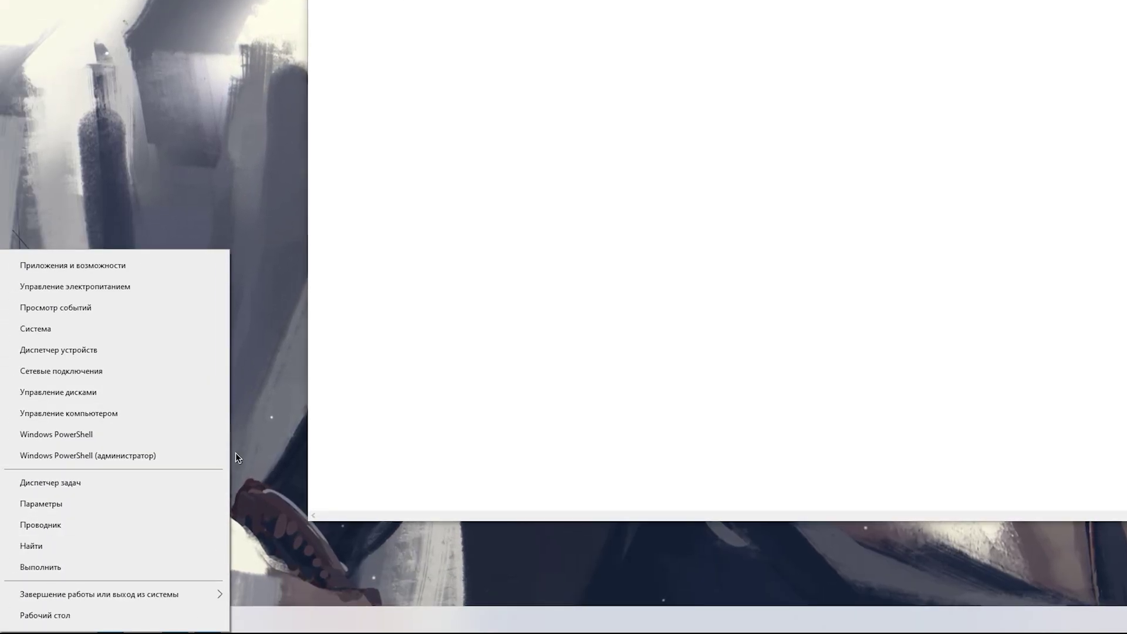
{"action": "left_click", "coordinate": [126, 455]}
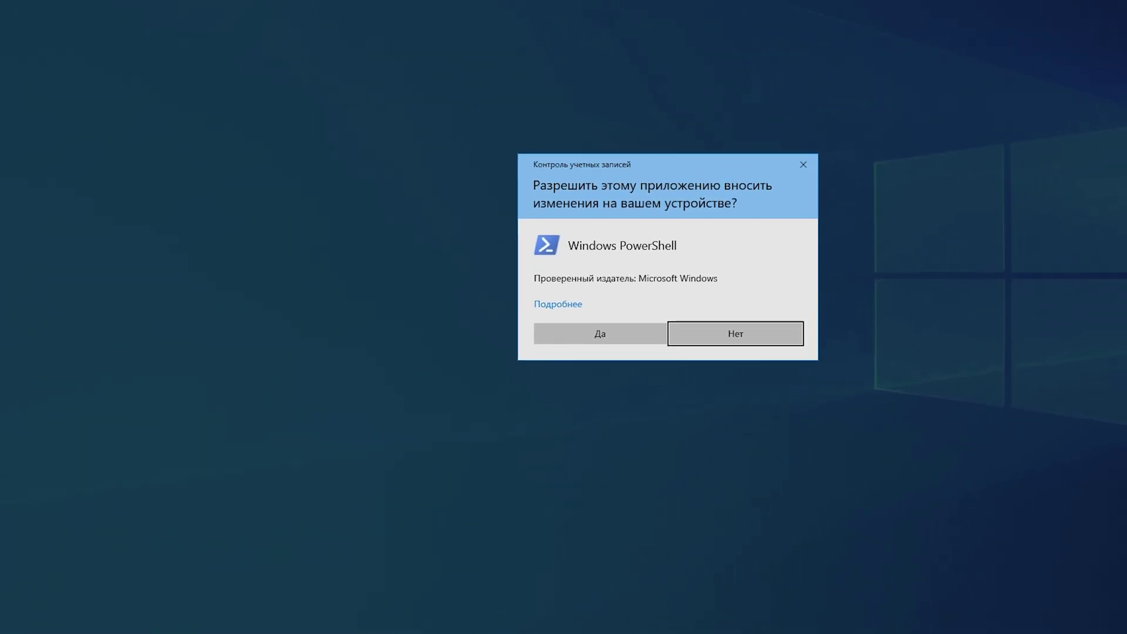
{"action": "key", "text": "Return"}
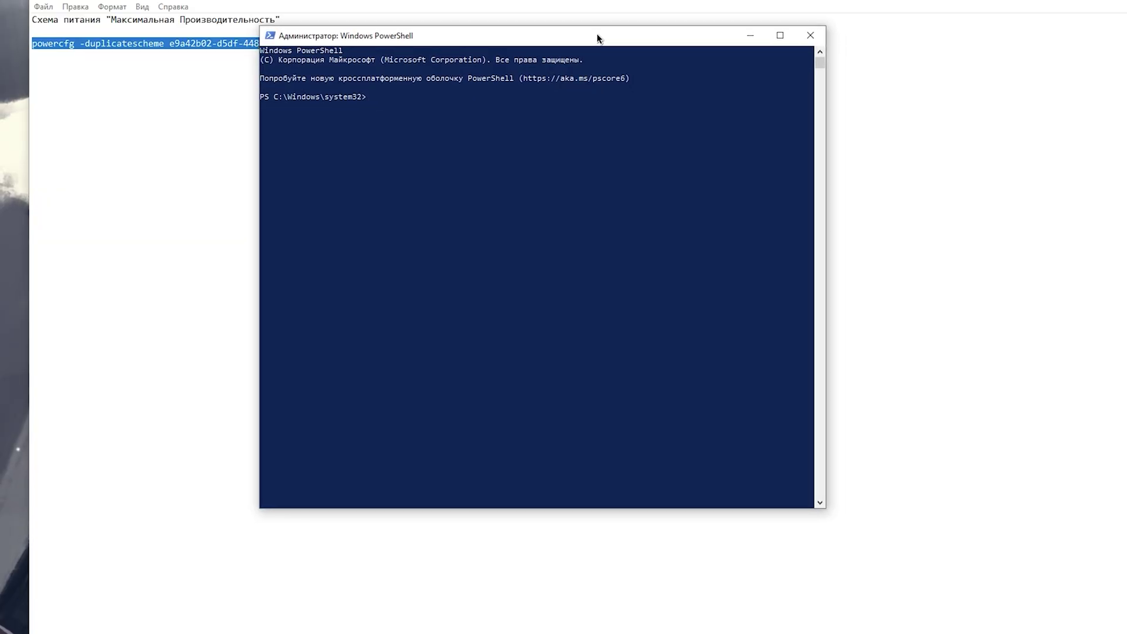
{"action": "key", "text": "Return"}
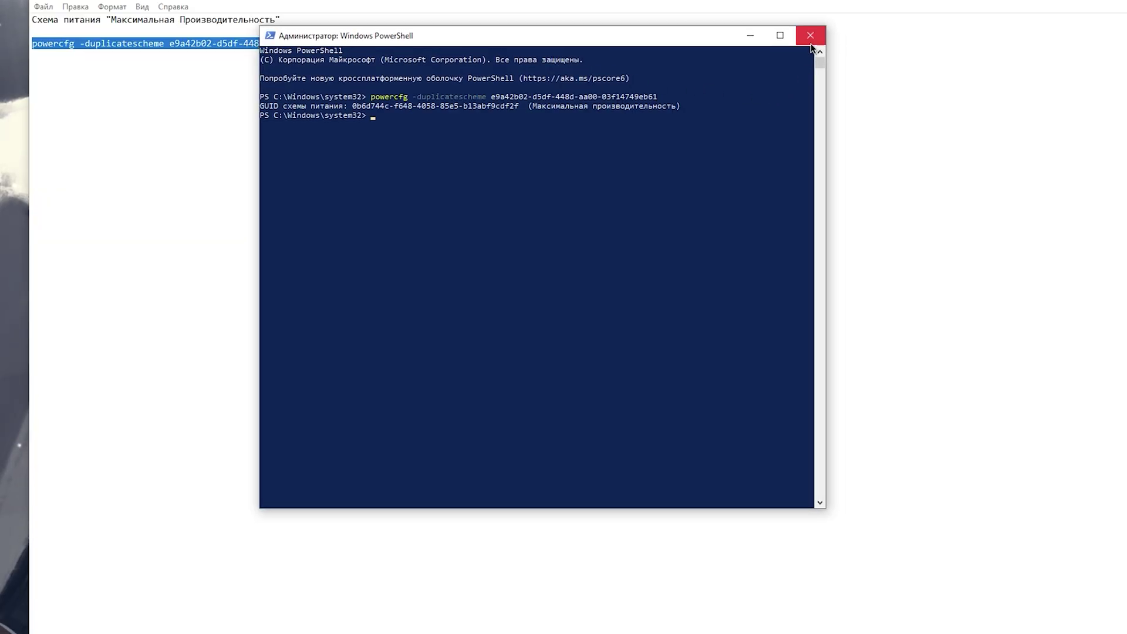
{"action": "left_click", "coordinate": [811, 38]}
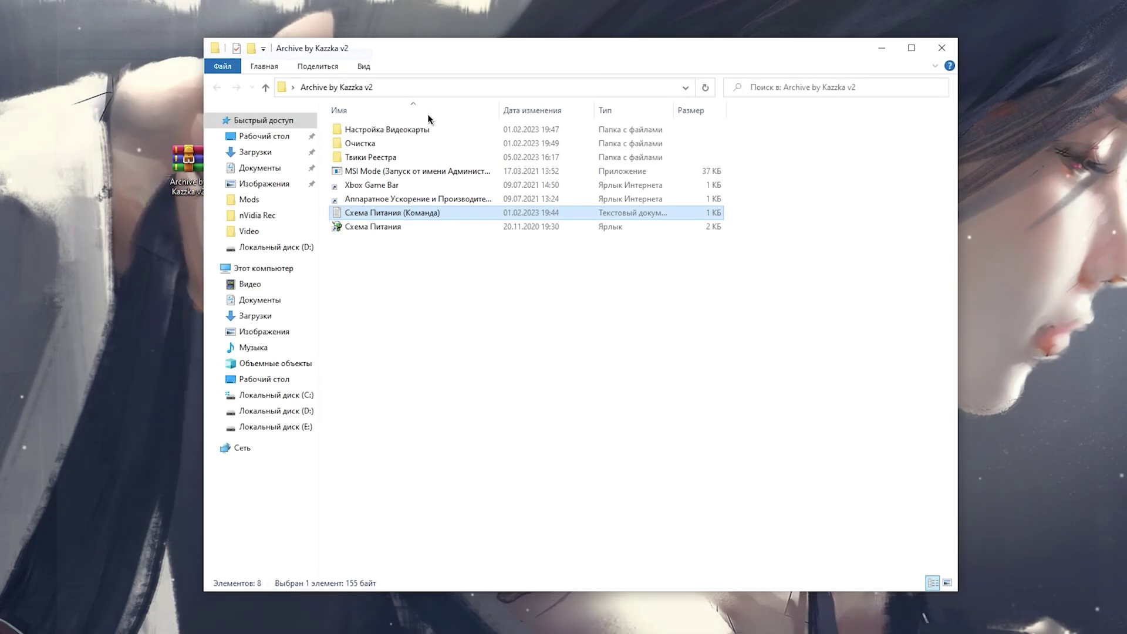
Step: Open the power options through the "Схема Питания" shortcut and select "Максимальная производительность" among the additional plans
{"action": "left_click", "coordinate": [399, 229]}
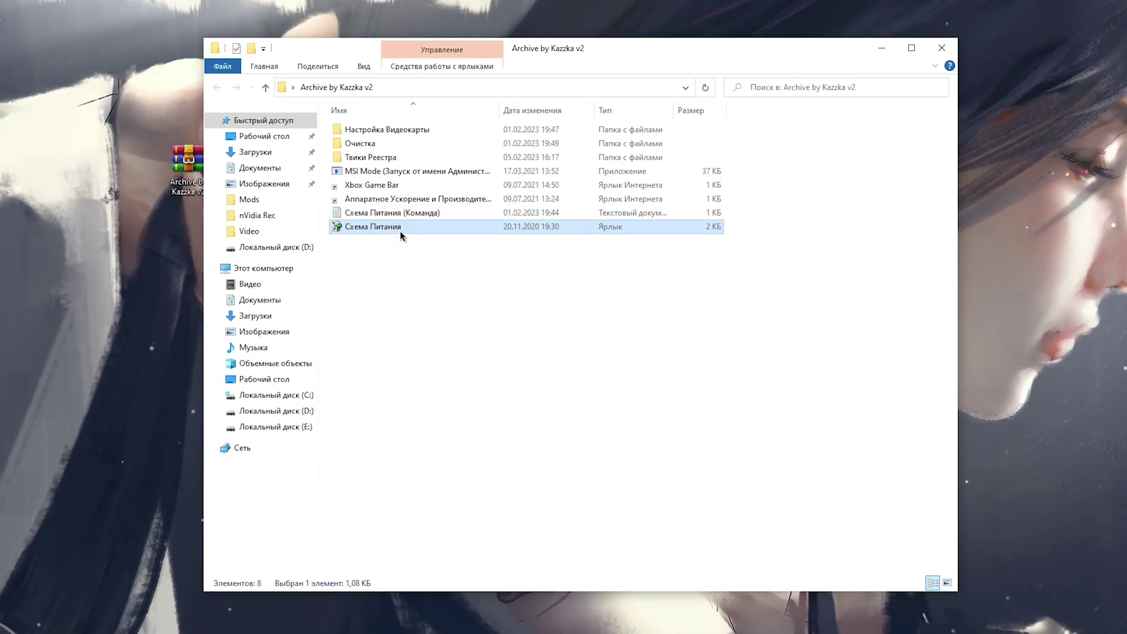
{"action": "double_click", "coordinate": [400, 231]}
{"action": "left_click", "coordinate": [332, 290]}
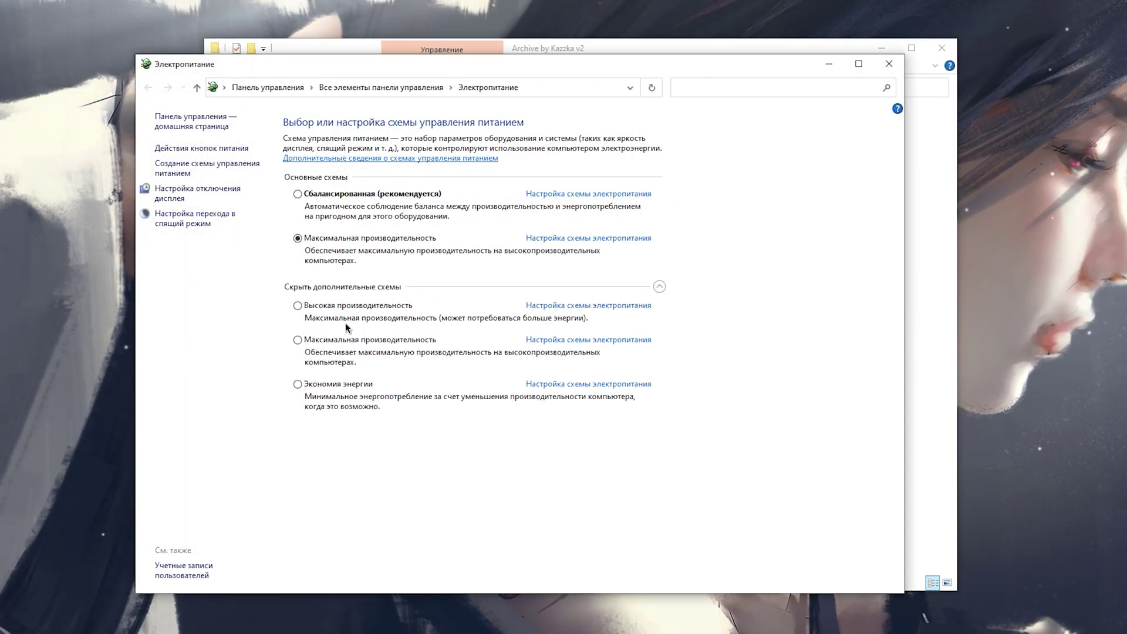
{"action": "left_click", "coordinate": [345, 340]}
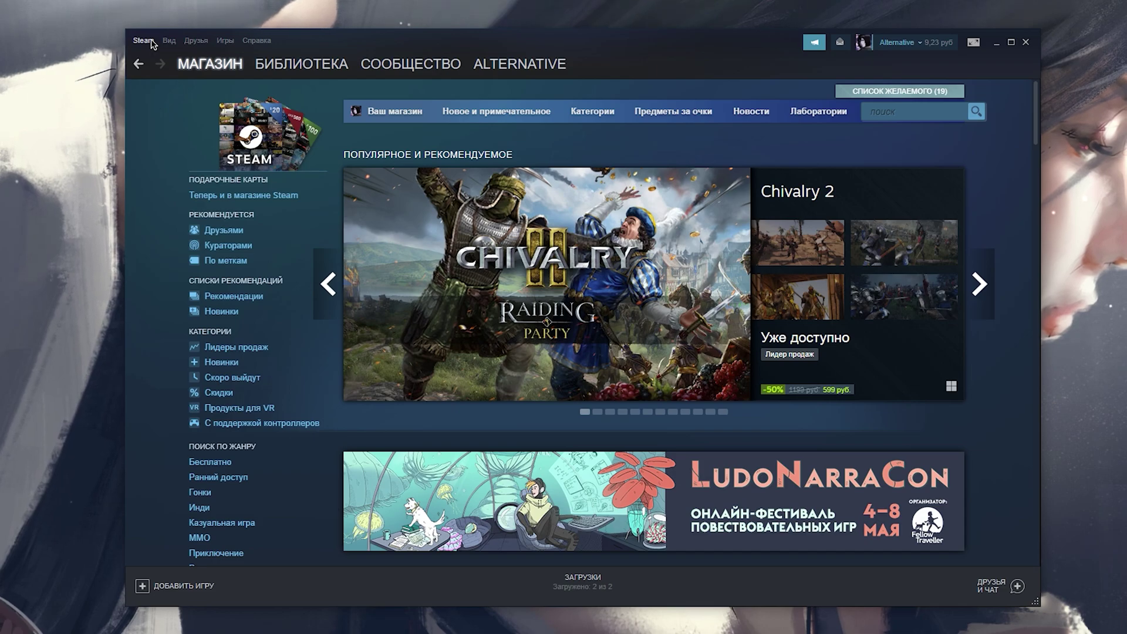
Step: Switch to Steam and turn on "Упрощённый режим" in its library settings
{"action": "left_click", "coordinate": [144, 40]}
{"action": "left_click", "coordinate": [154, 136]}
{"action": "left_click", "coordinate": [334, 229]}
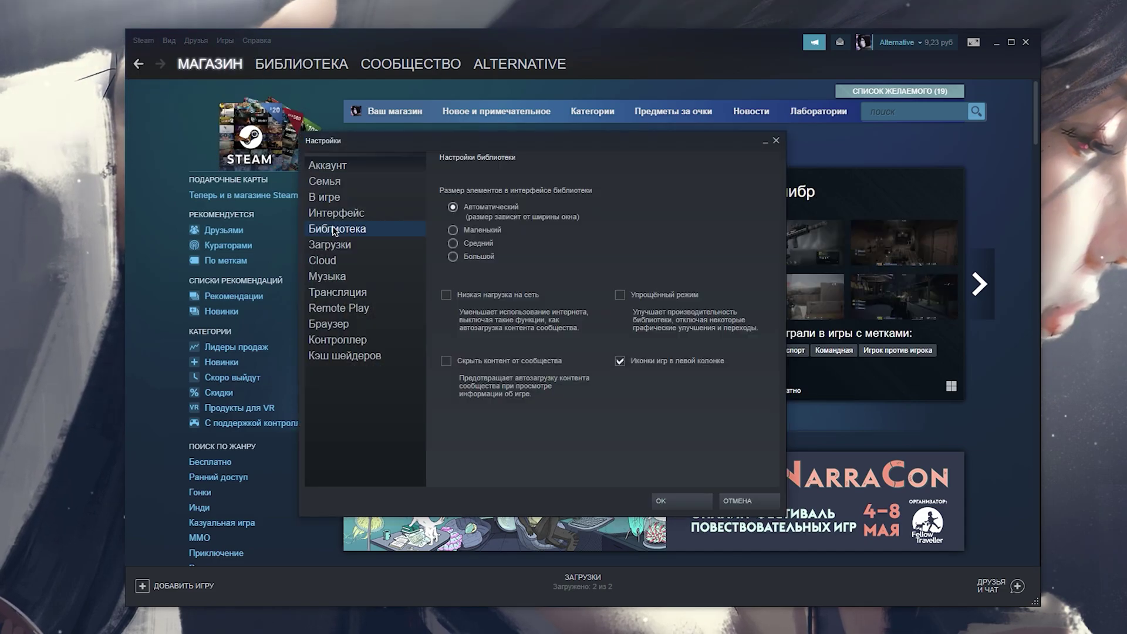
{"action": "left_click", "coordinate": [647, 295]}
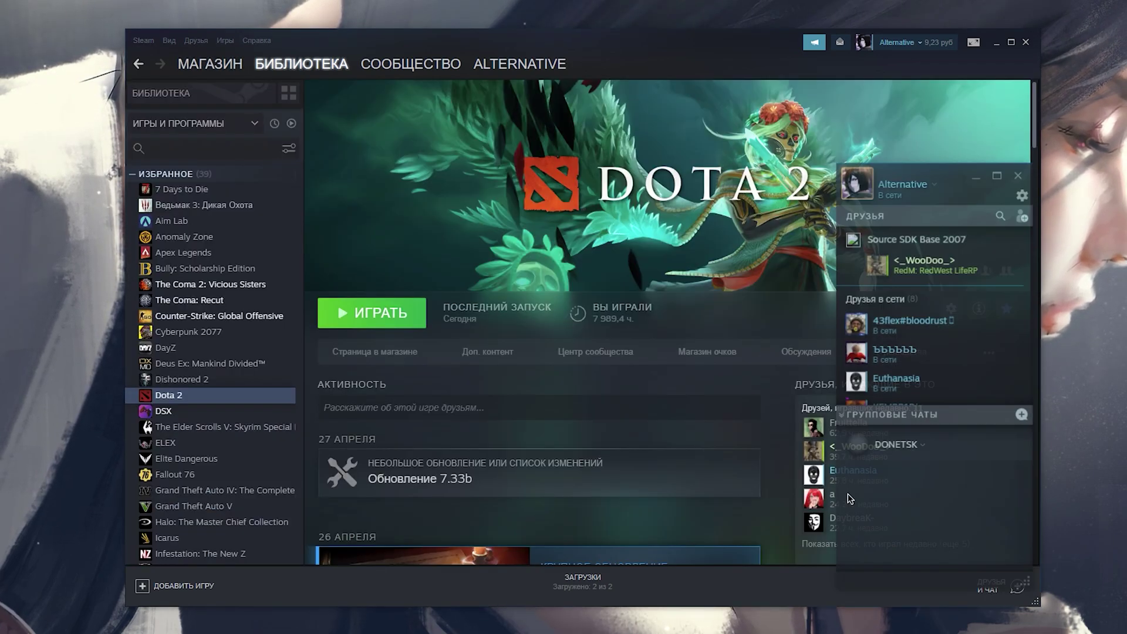
Step: Turn off animated avatars and animated avatar frames in the Steam friends list settings
{"action": "left_click", "coordinate": [1022, 195]}
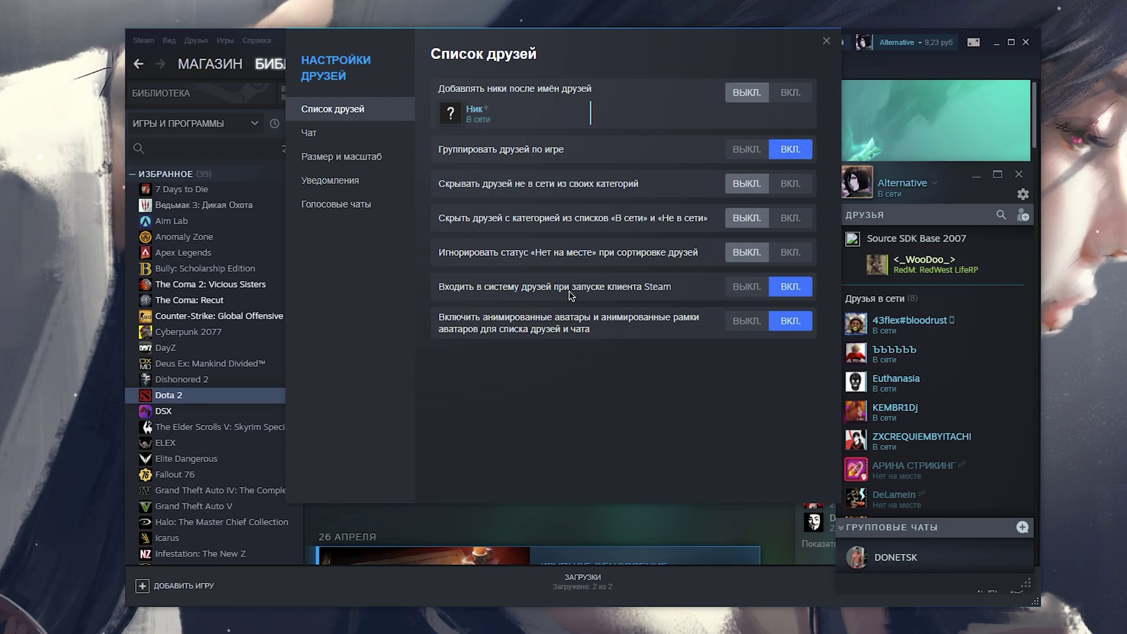
{"action": "left_click", "coordinate": [743, 327]}
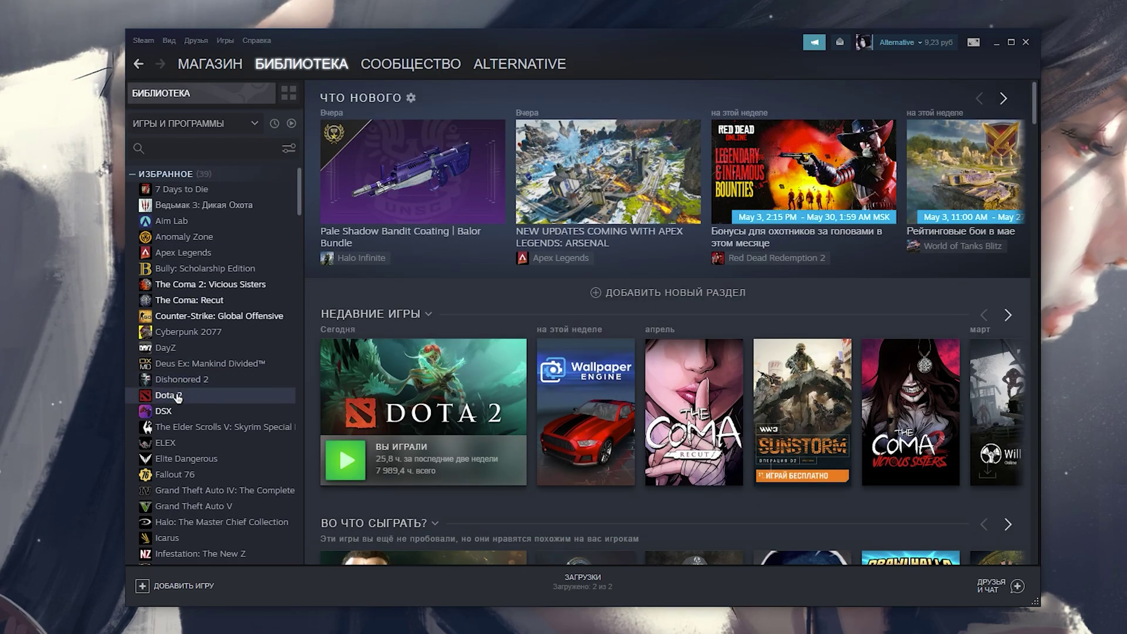
Step: Browse Dota 2's local files from its properties in the Steam library and go to the game\bin\win64 folder
{"action": "left_click", "coordinate": [176, 396]}
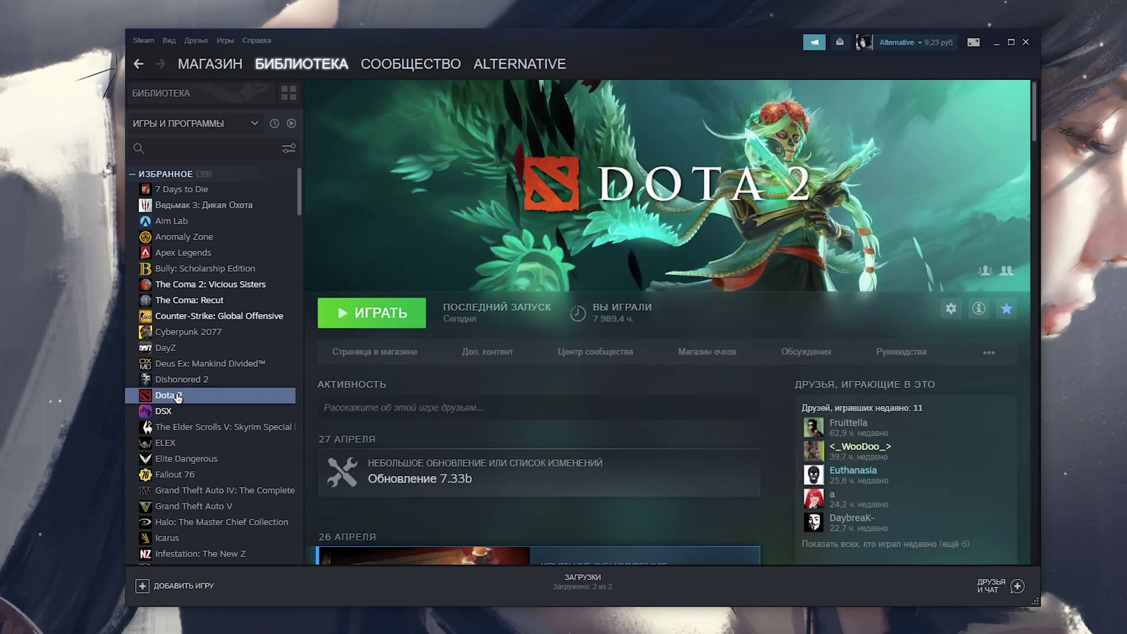
{"action": "right_click", "coordinate": [176, 395]}
{"action": "left_click", "coordinate": [194, 471]}
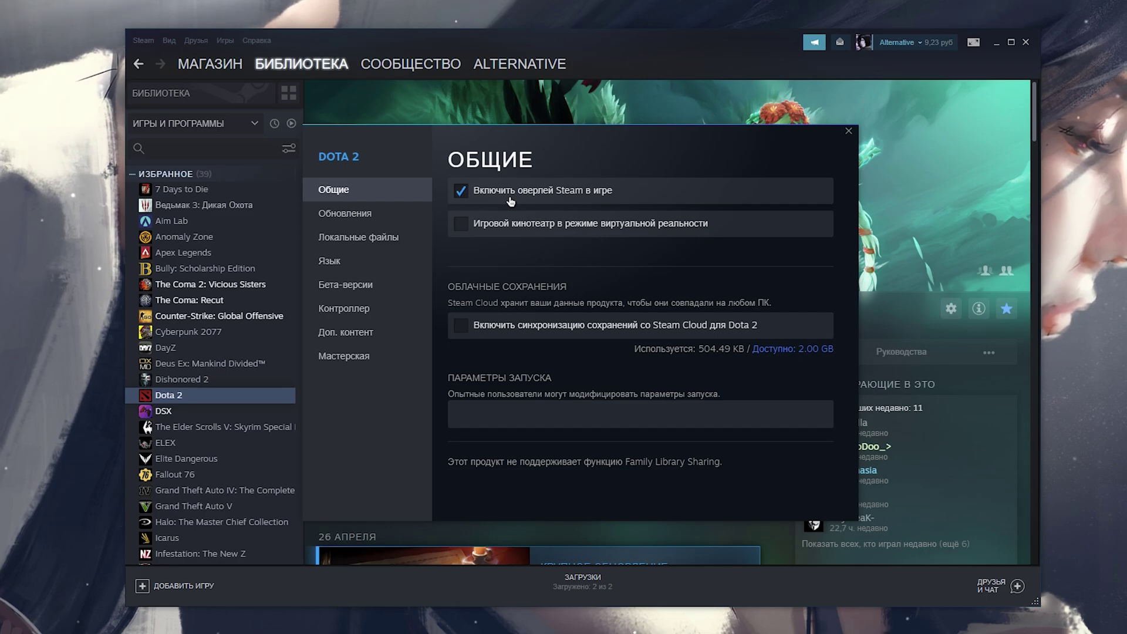
{"action": "left_click", "coordinate": [350, 238]}
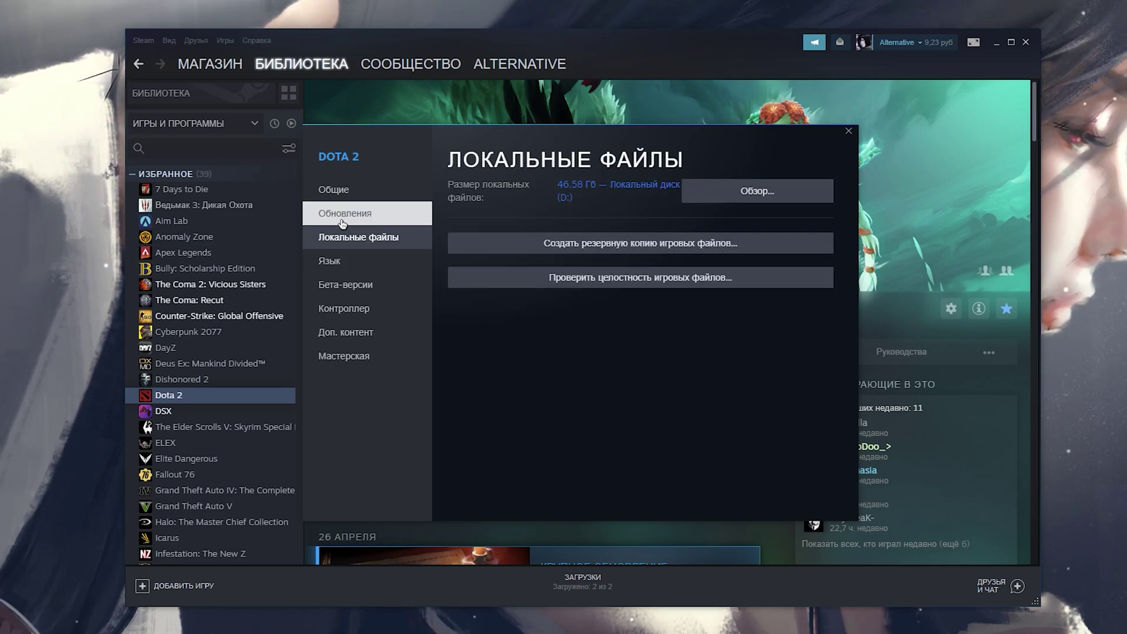
{"action": "left_click", "coordinate": [758, 191]}
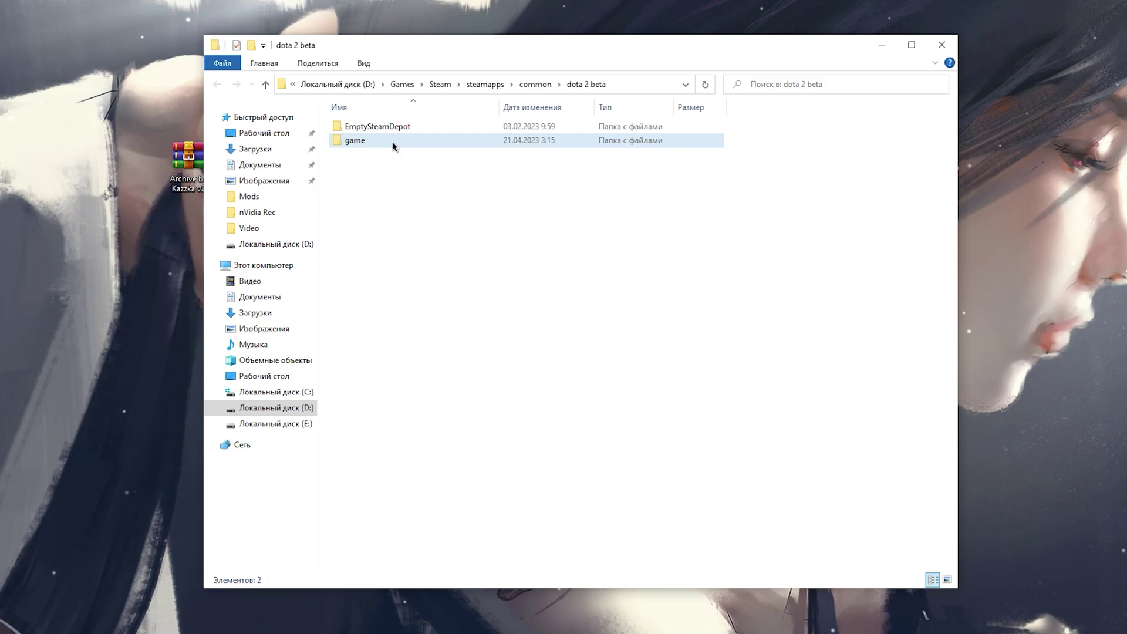
{"action": "double_click", "coordinate": [392, 142]}
{"action": "double_click", "coordinate": [376, 128]}
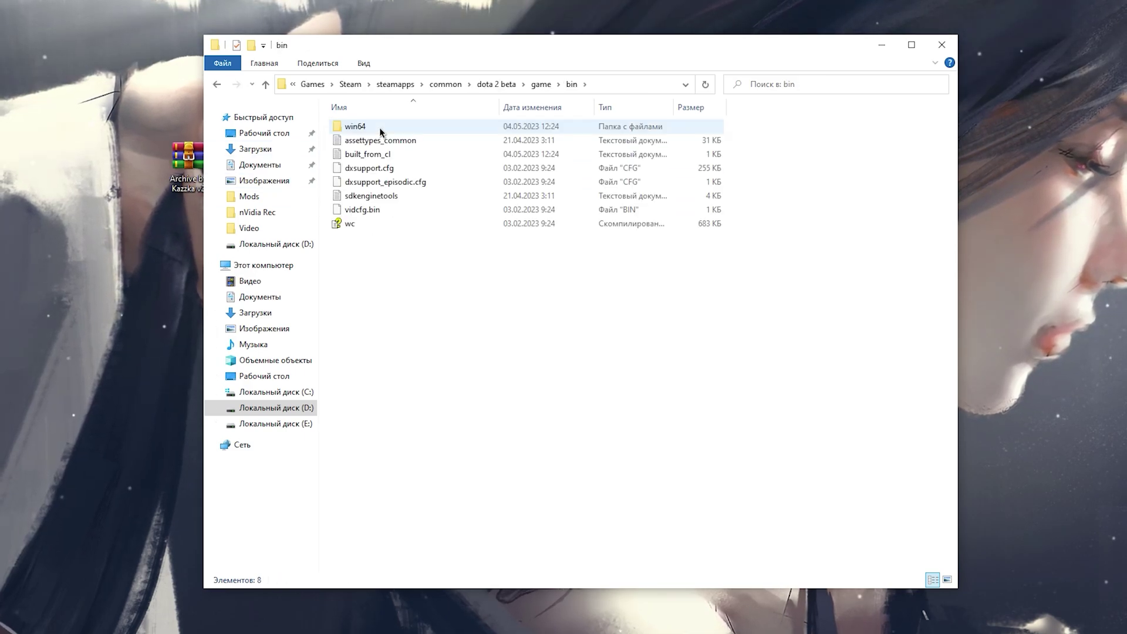
{"action": "double_click", "coordinate": [381, 130]}
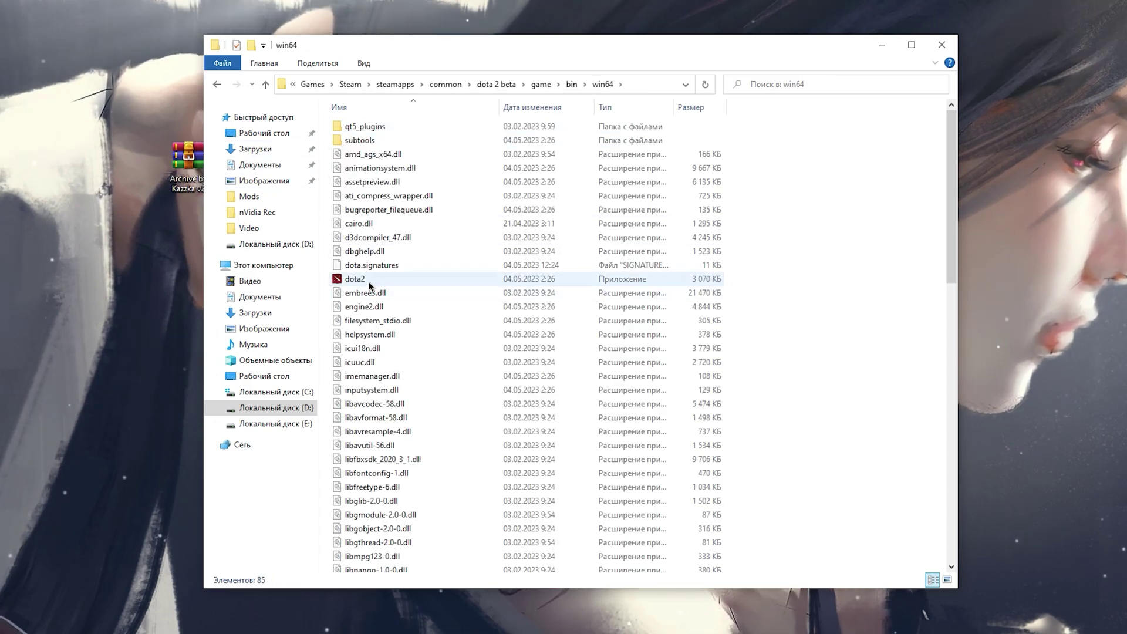
Step: Open the compatibility properties of the dota2 application and disable fullscreen optimizations
{"action": "left_click", "coordinate": [368, 281]}
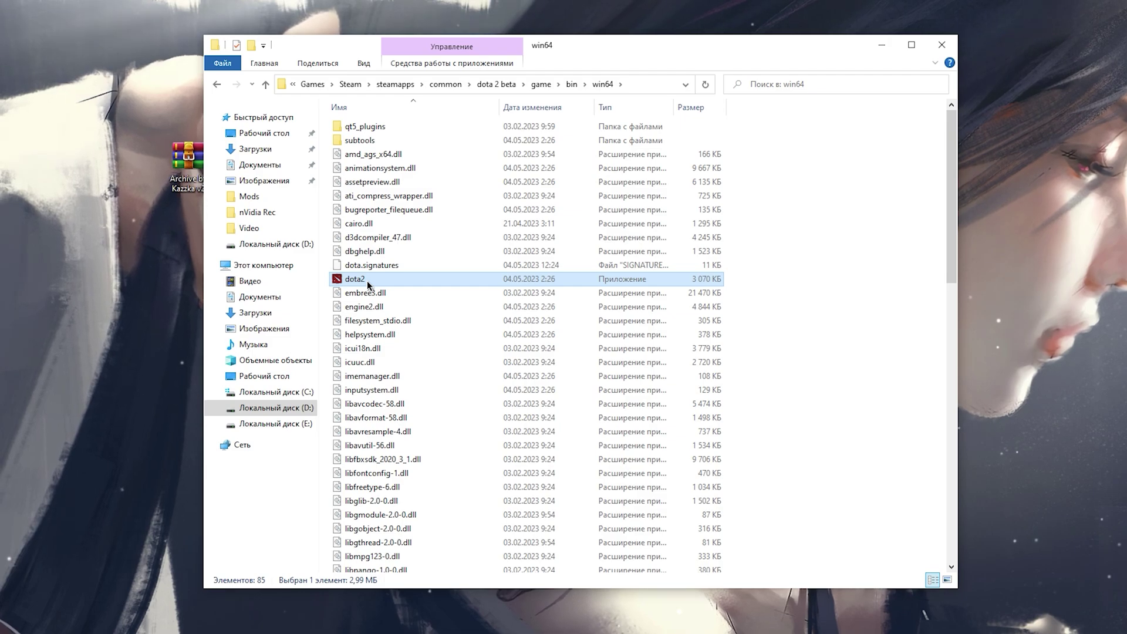
{"action": "right_click", "coordinate": [367, 280]}
{"action": "left_click", "coordinate": [411, 582]}
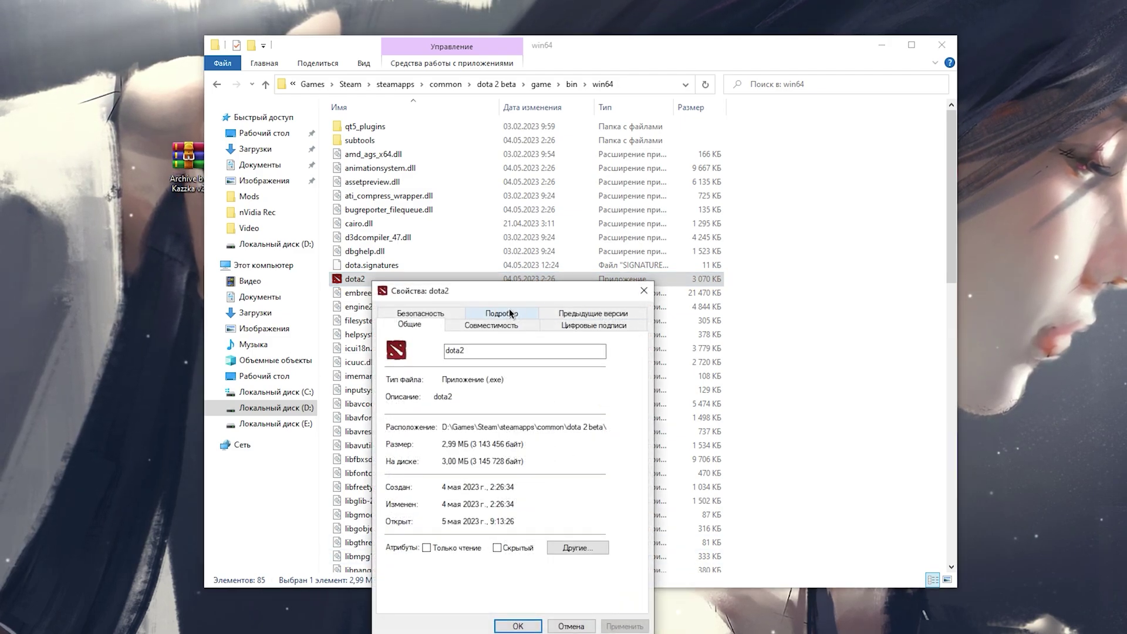
{"action": "left_click", "coordinate": [490, 191]}
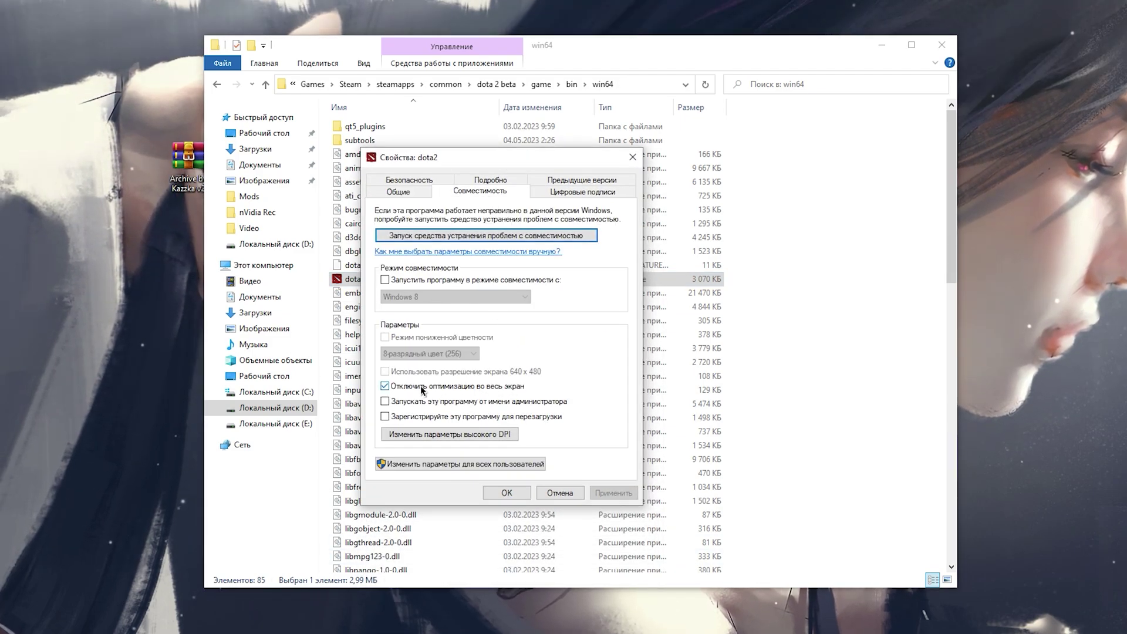
{"action": "left_click", "coordinate": [385, 386]}
Step: Override dota2's high-DPI scaling with scaling performed by "Приложение", then apply and close the properties
{"action": "left_click", "coordinate": [432, 437]}
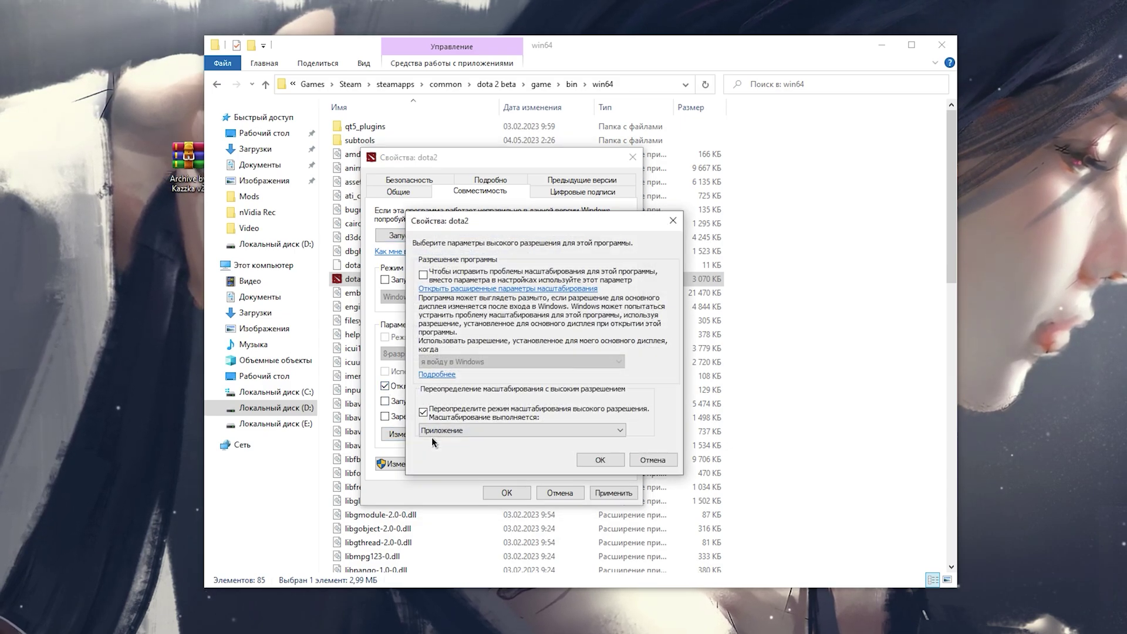
{"action": "left_click", "coordinate": [423, 413]}
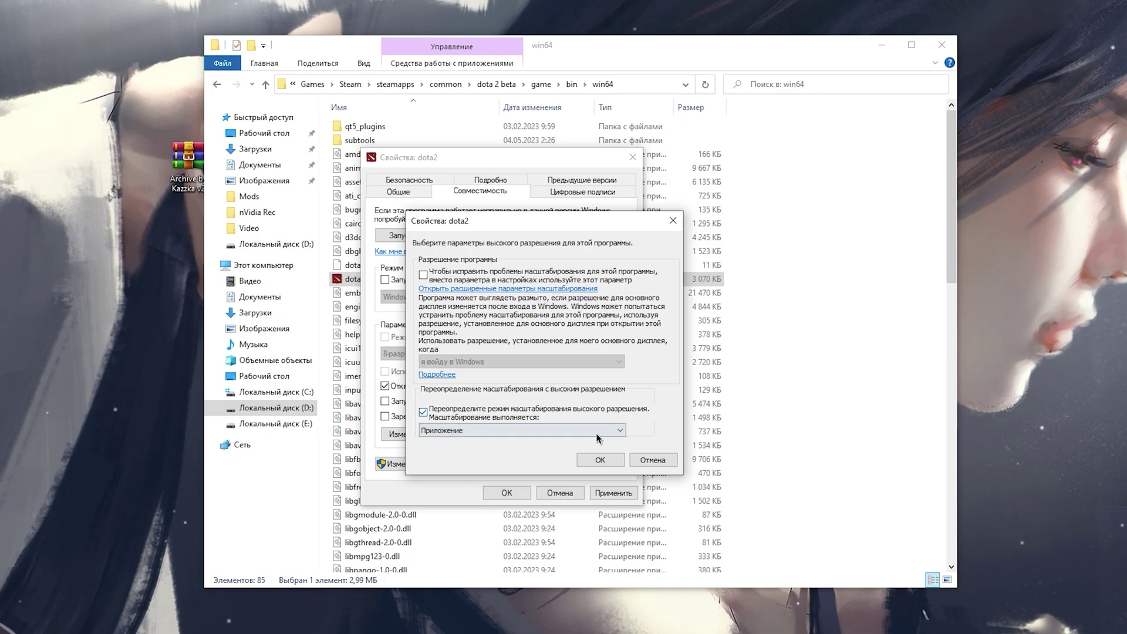
{"action": "left_click", "coordinate": [600, 460]}
{"action": "left_click", "coordinate": [614, 492]}
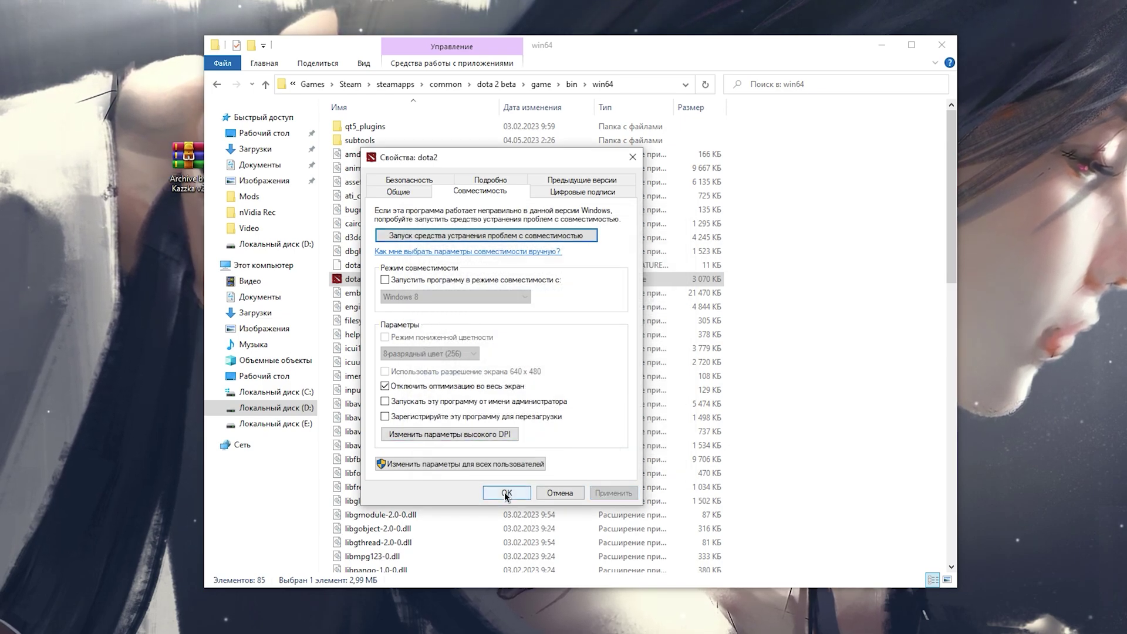
{"action": "left_click", "coordinate": [505, 492]}
Step: Copy the full path of the win64 folder
{"action": "left_click", "coordinate": [574, 82]}
{"action": "key", "text": "ctrl+c"}
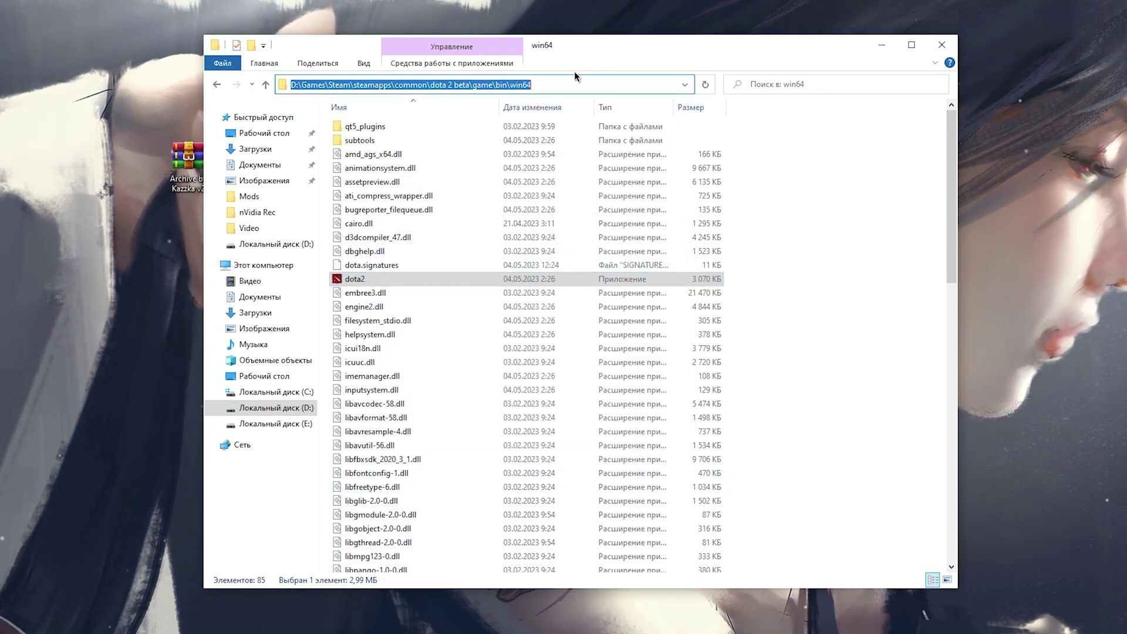
{"action": "right_click", "coordinate": [439, 86]}
{"action": "left_click", "coordinate": [485, 132]}
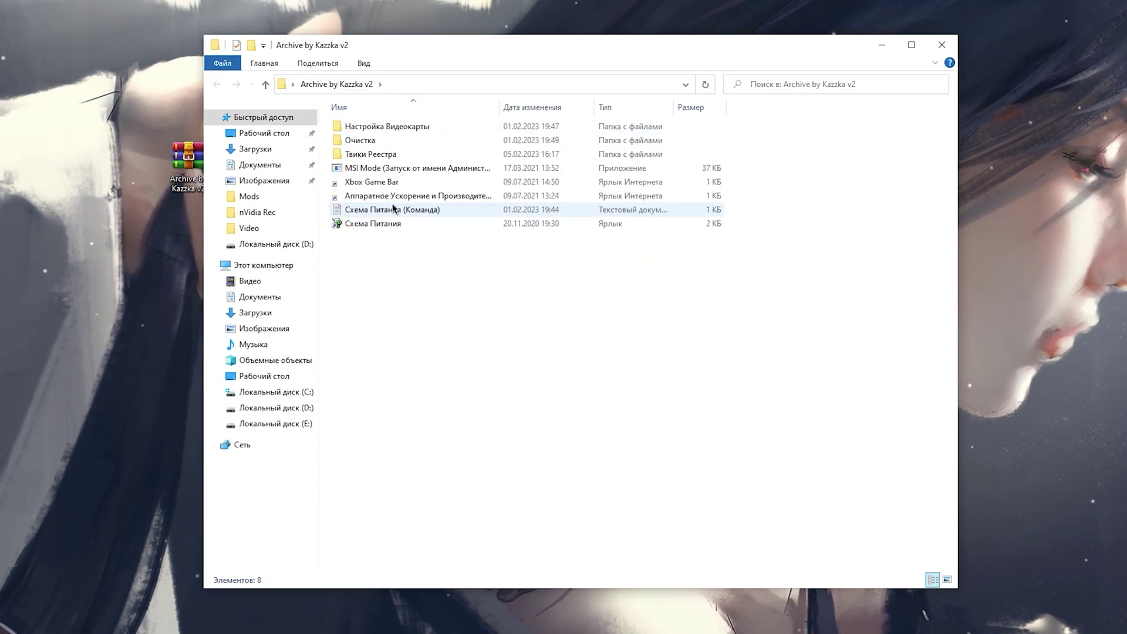
Step: Open the Windows graphics settings and add dota2 from the copied win64 folder path as a classic application
{"action": "double_click", "coordinate": [385, 199]}
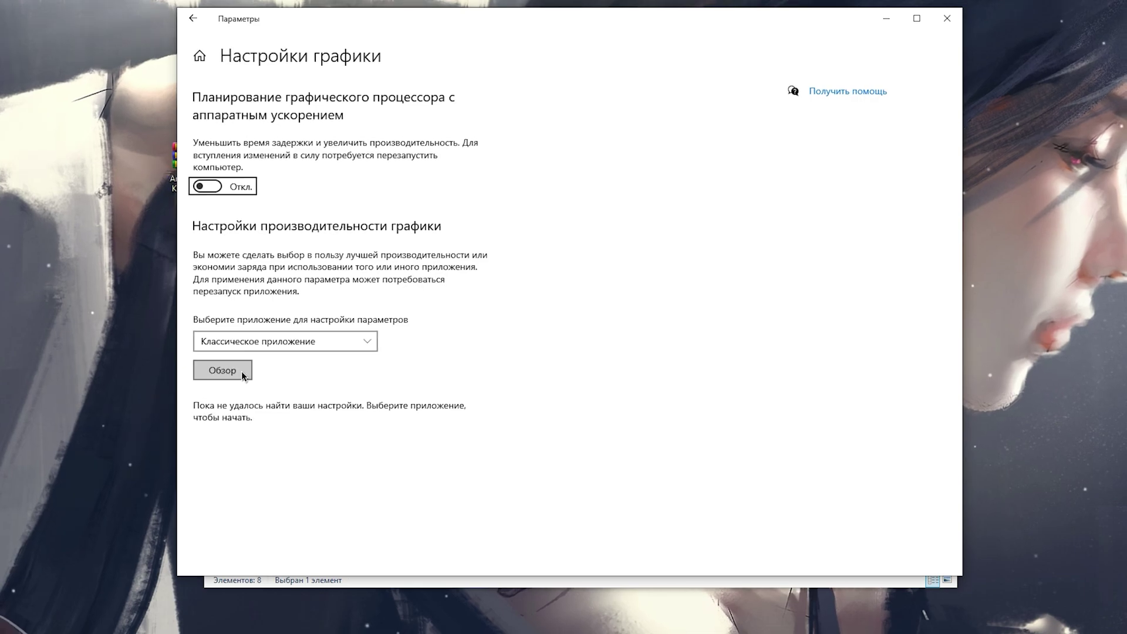
{"action": "left_click", "coordinate": [440, 40]}
{"action": "key", "text": "ctrl+v"}
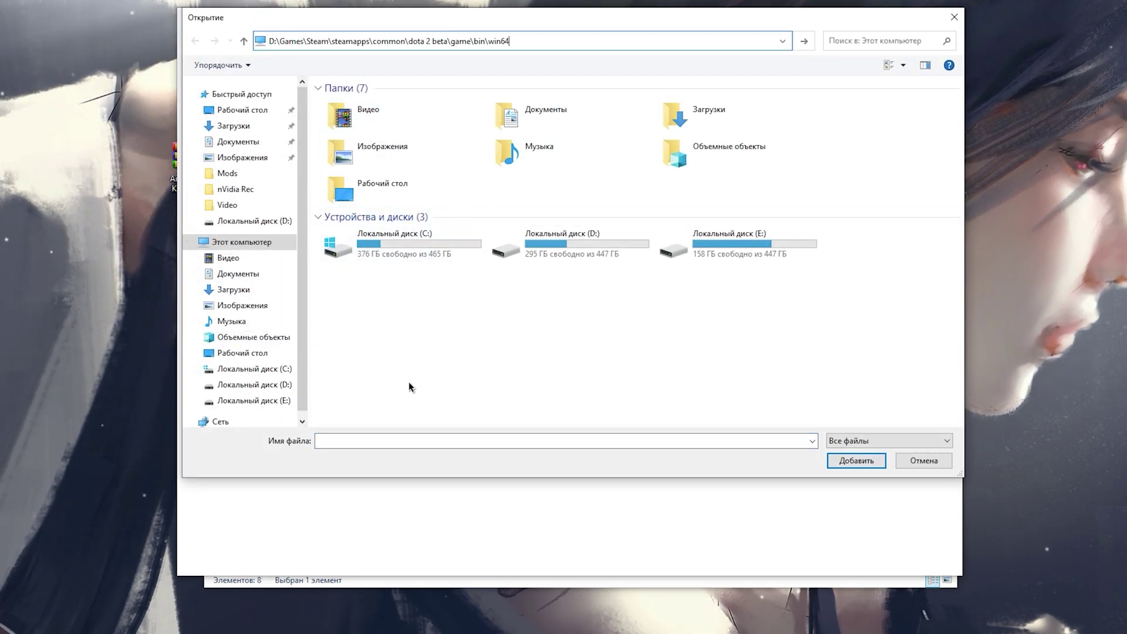
{"action": "key", "text": "Return"}
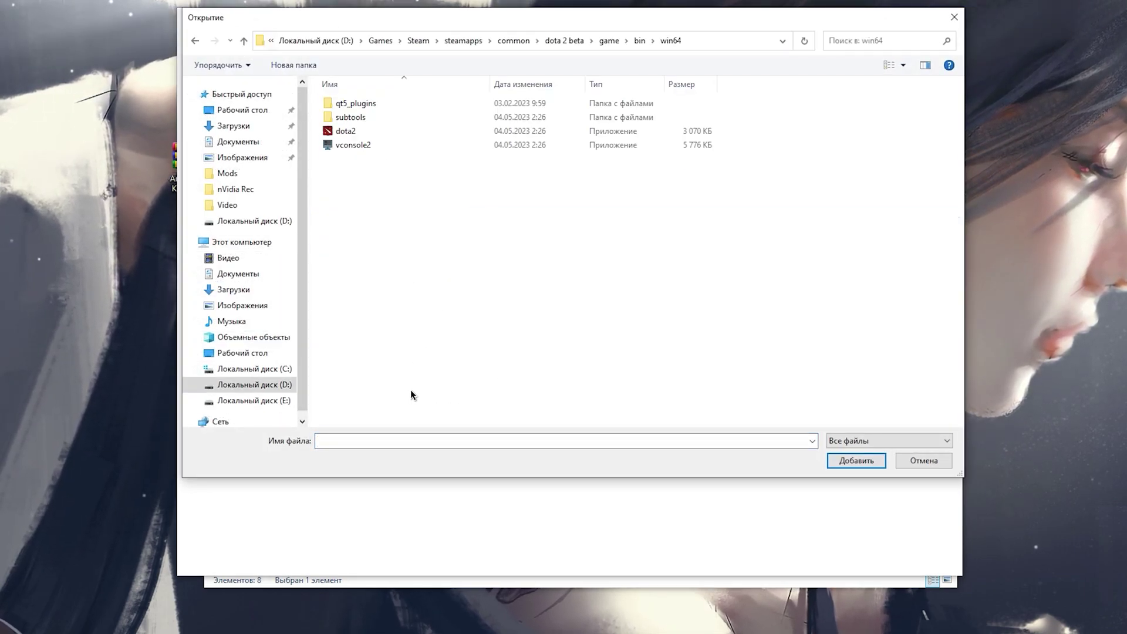
{"action": "left_click", "coordinate": [409, 134]}
{"action": "left_click", "coordinate": [856, 460]}
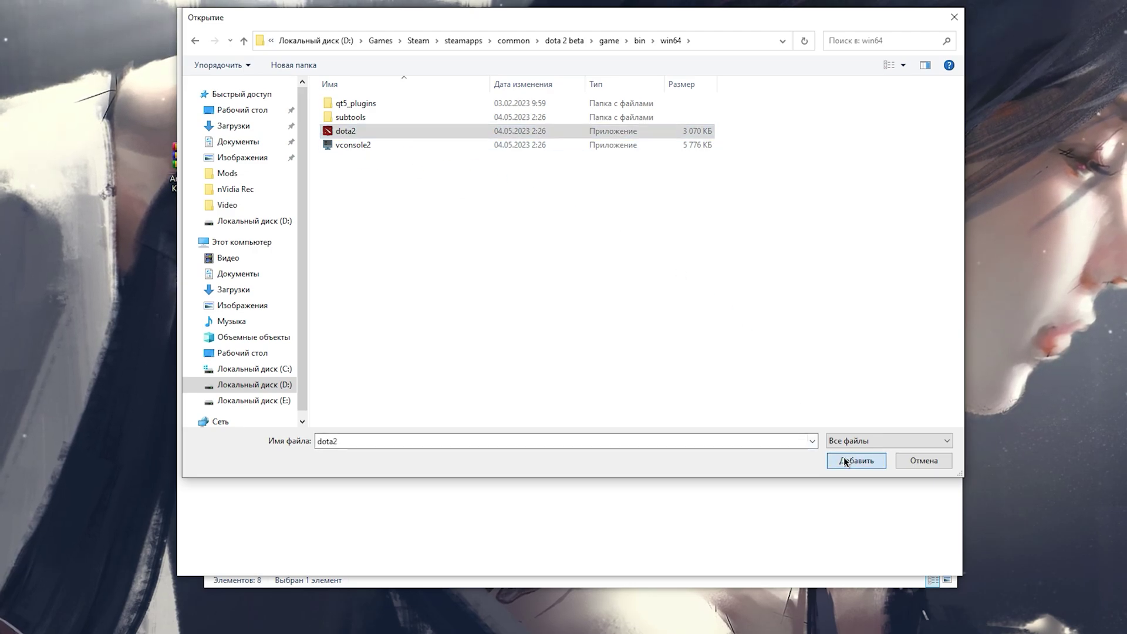
Step: Set dota2's graphics preference to "Высокая производительность" and save it
{"action": "left_click", "coordinate": [358, 404]}
{"action": "left_click", "coordinate": [382, 475]}
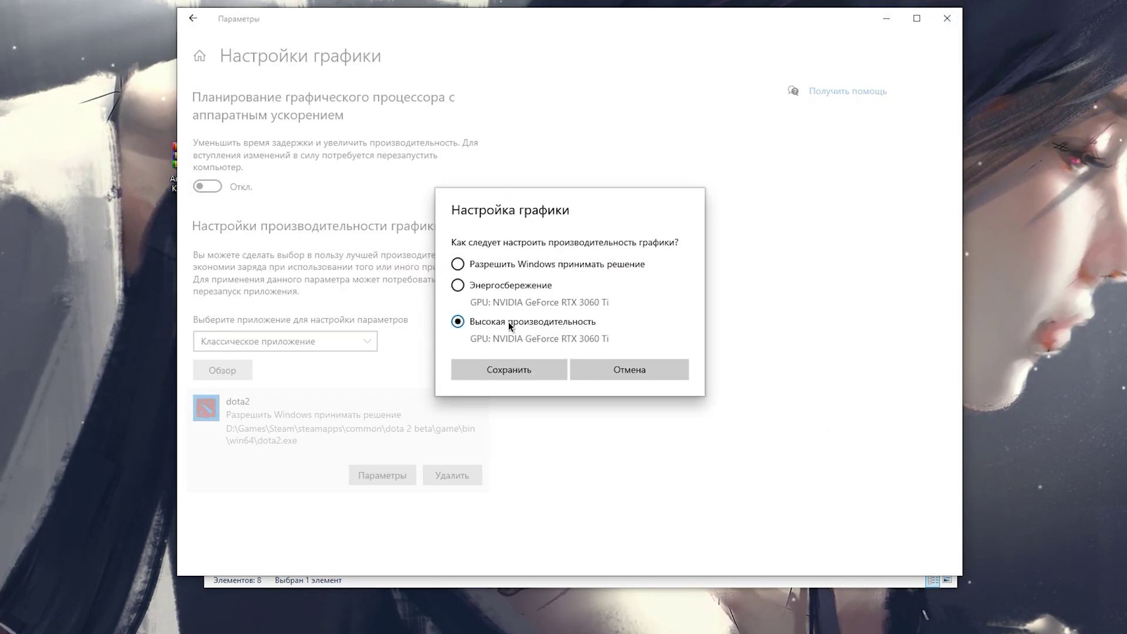
{"action": "left_click", "coordinate": [527, 371]}
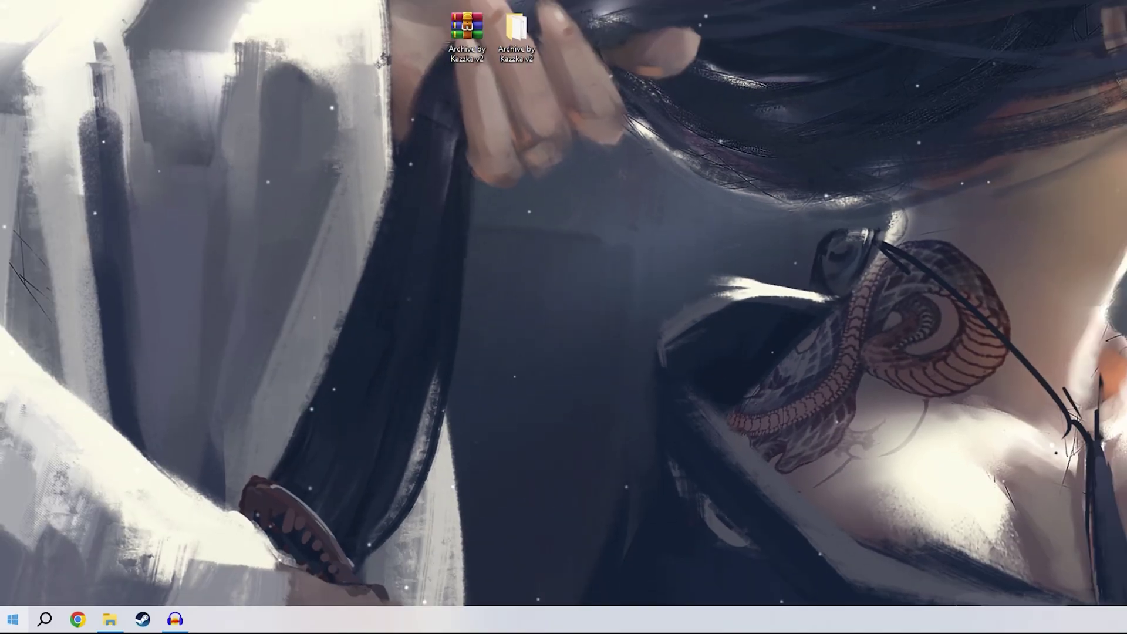
Step: Locate "Высокоточный таймер событий" among the system devices in Device Manager and bring up its available actions
{"action": "right_click", "coordinate": [11, 621]}
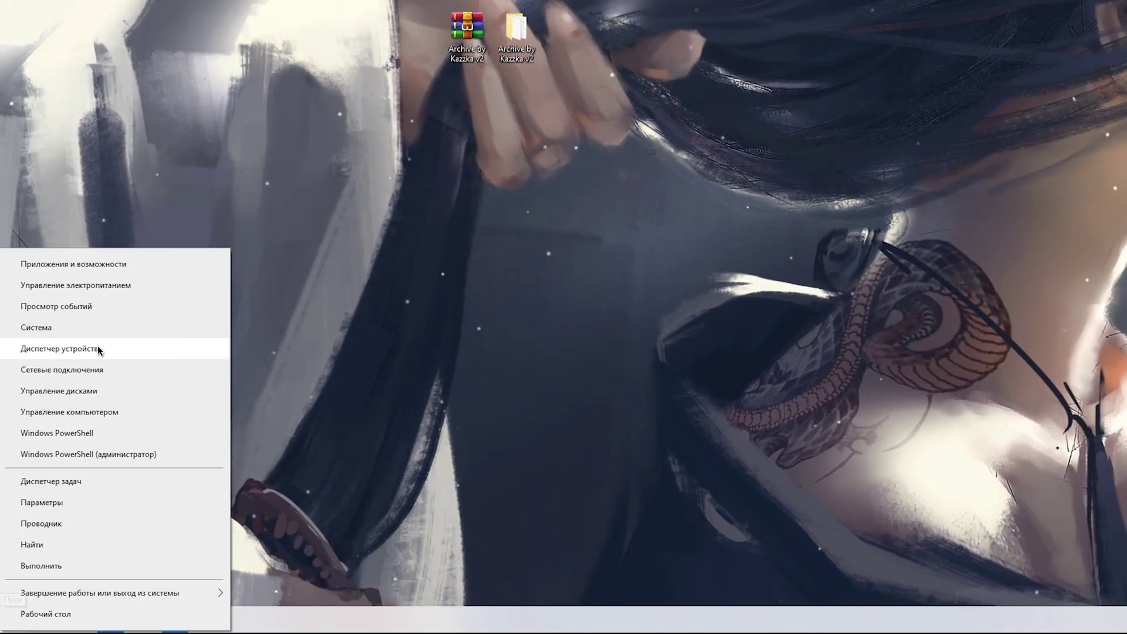
{"action": "left_click", "coordinate": [97, 347]}
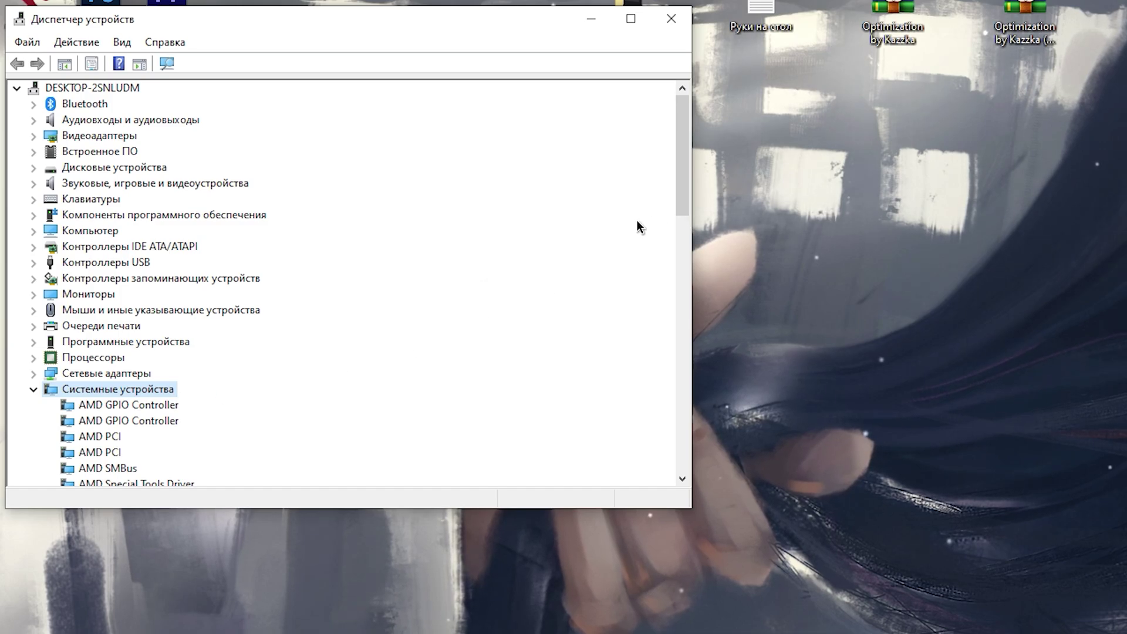
{"action": "left_click_drag", "start_coordinate": [685, 169], "coordinate": [681, 263]}
{"action": "left_click", "coordinate": [201, 327]}
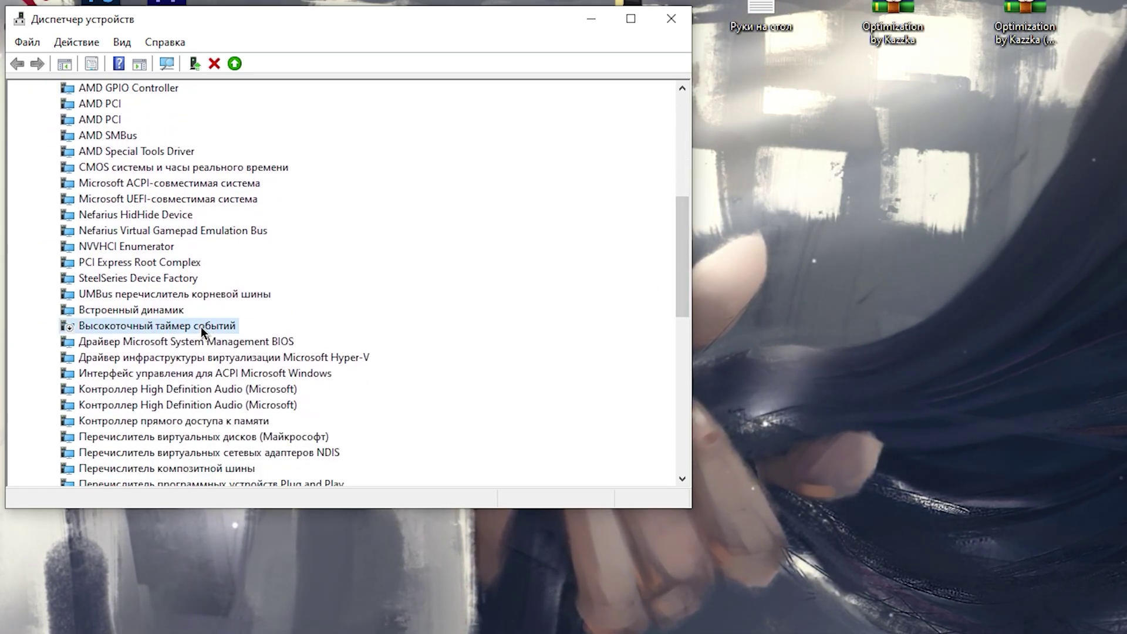
{"action": "right_click", "coordinate": [201, 326]}
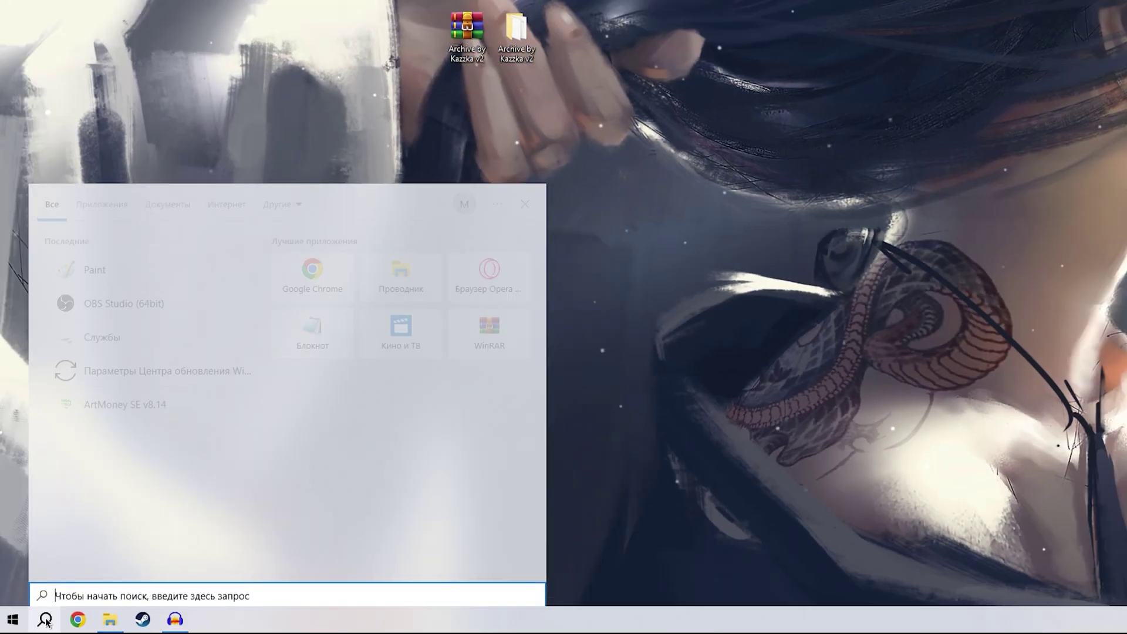
Step: Find and open Xbox Game Bar, turn off background recording during games in its capture settings, and close it
{"action": "type", "text": "xbox"}
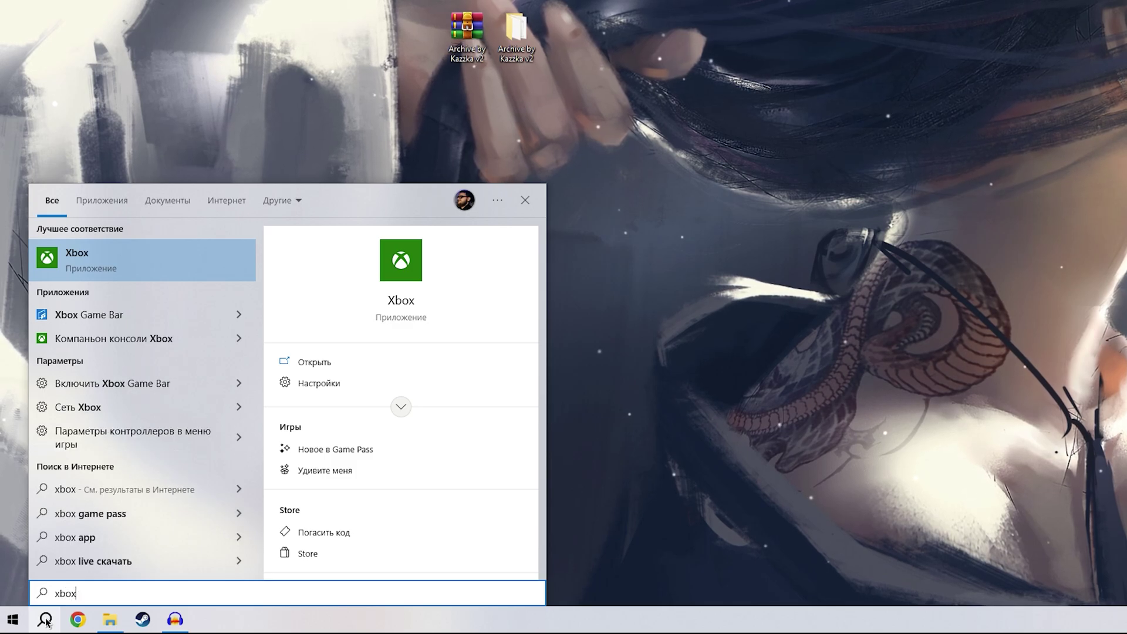
{"action": "key", "text": "Down"}
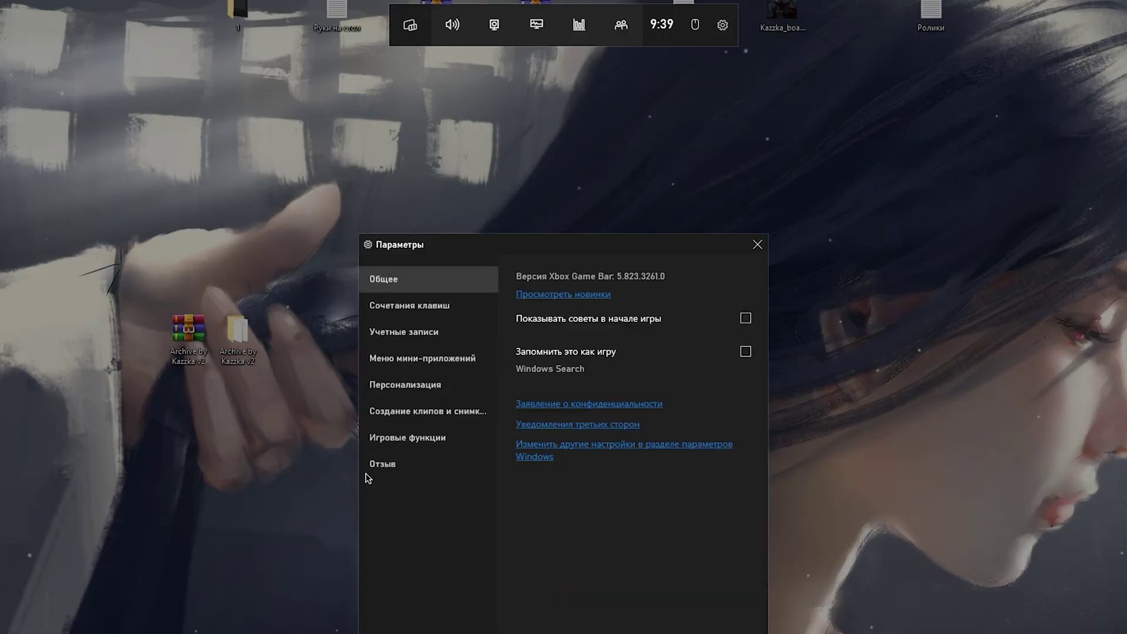
{"action": "left_click", "coordinate": [456, 410]}
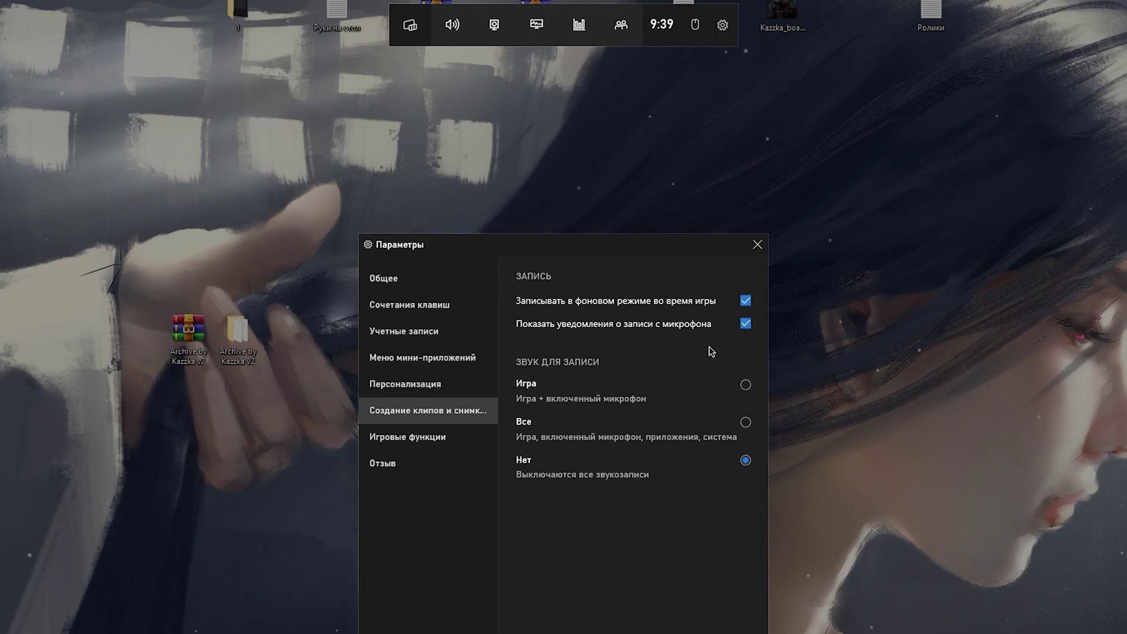
{"action": "left_click", "coordinate": [745, 301]}
{"action": "left_click", "coordinate": [756, 245]}
{"action": "left_click", "coordinate": [874, 269]}
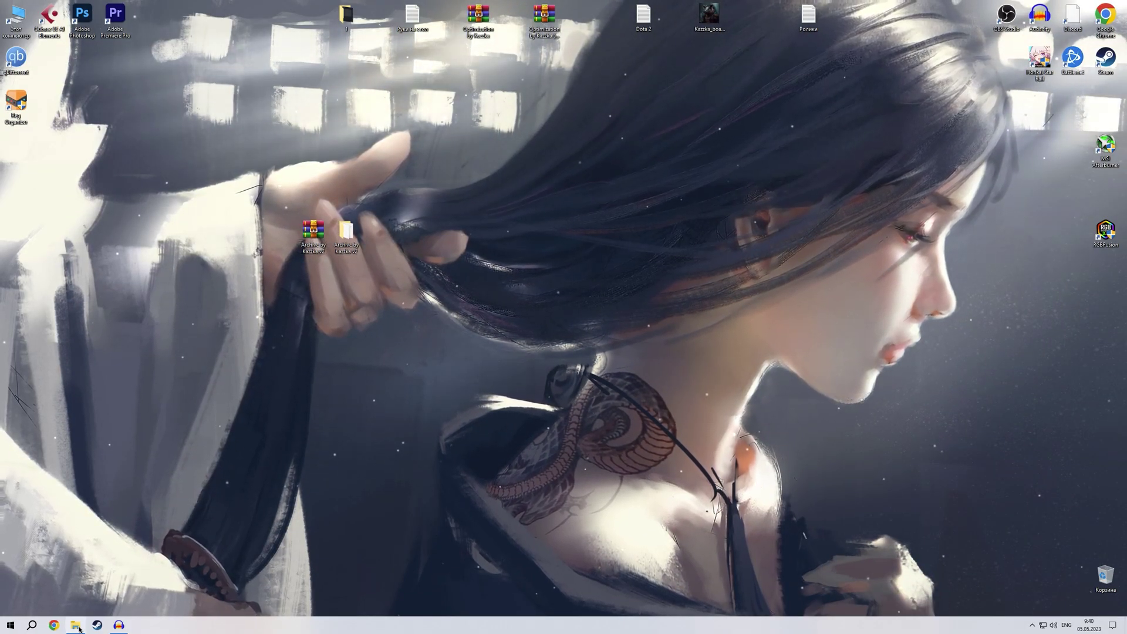
Step: Open the "Archive by Kazzka v2" folder and look through the vendor folders inside "Настройка Видеокарты"
{"action": "double_click", "coordinate": [346, 232]}
{"action": "left_click", "coordinate": [446, 210]}
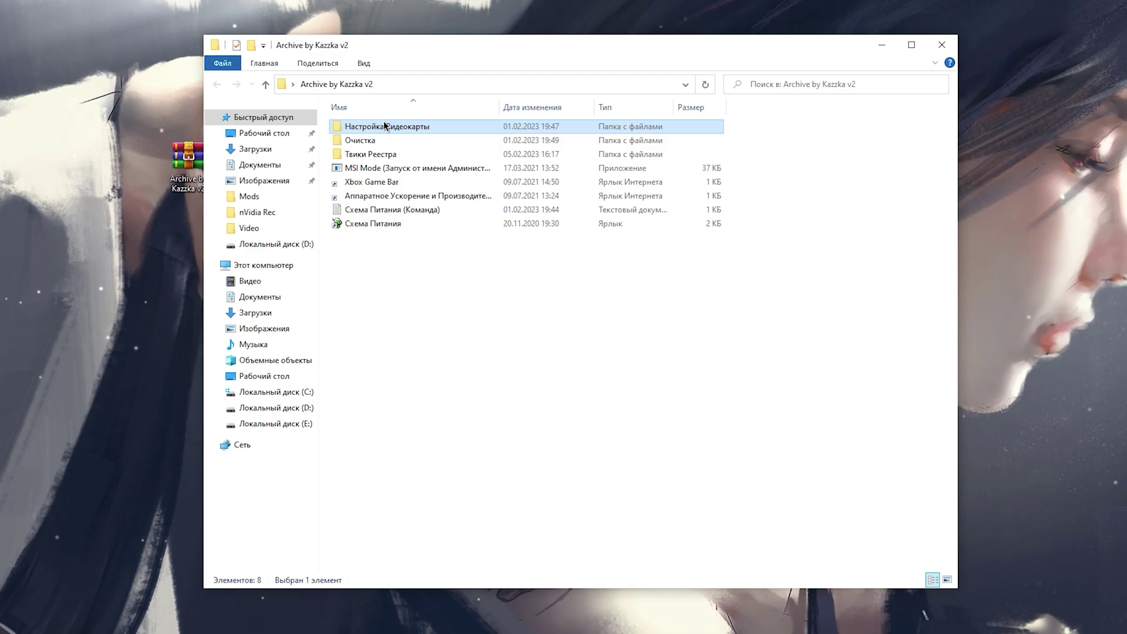
{"action": "double_click", "coordinate": [384, 125]}
{"action": "left_click_drag", "start_coordinate": [749, 121], "coordinate": [429, 201]}
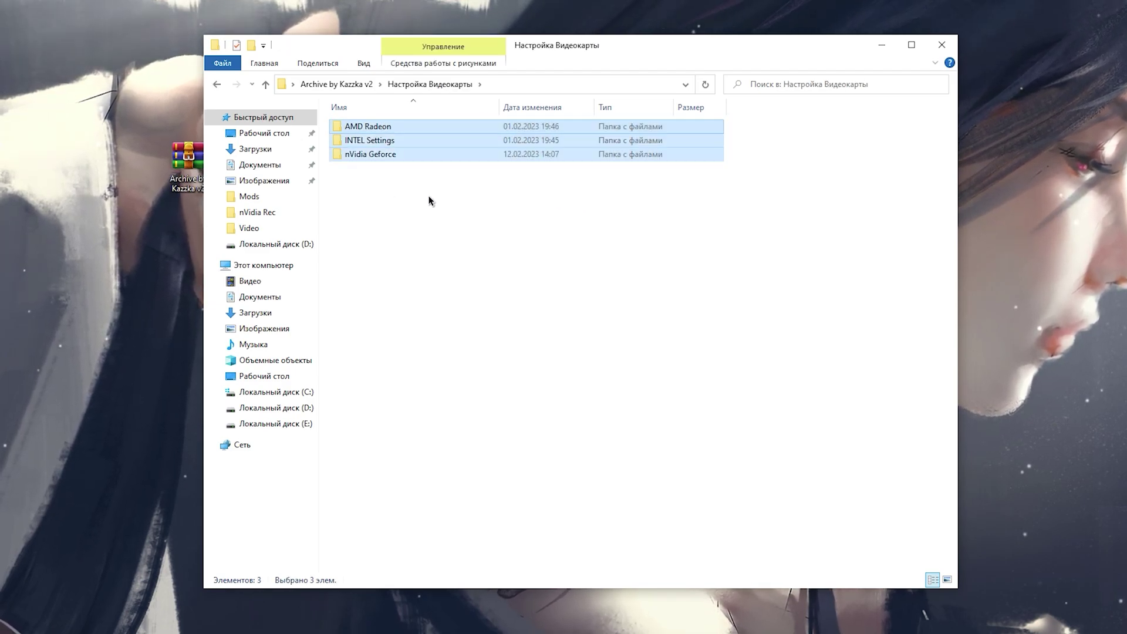
{"action": "left_click", "coordinate": [408, 205]}
{"action": "left_click", "coordinate": [353, 125]}
{"action": "left_click", "coordinate": [356, 142]}
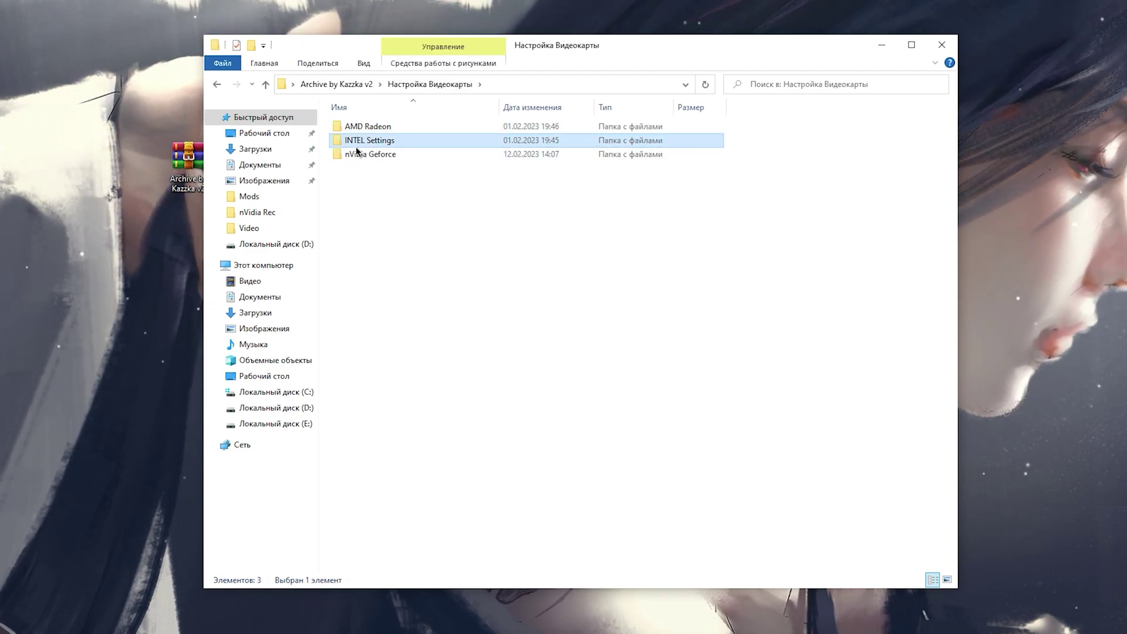
{"action": "left_click", "coordinate": [356, 155]}
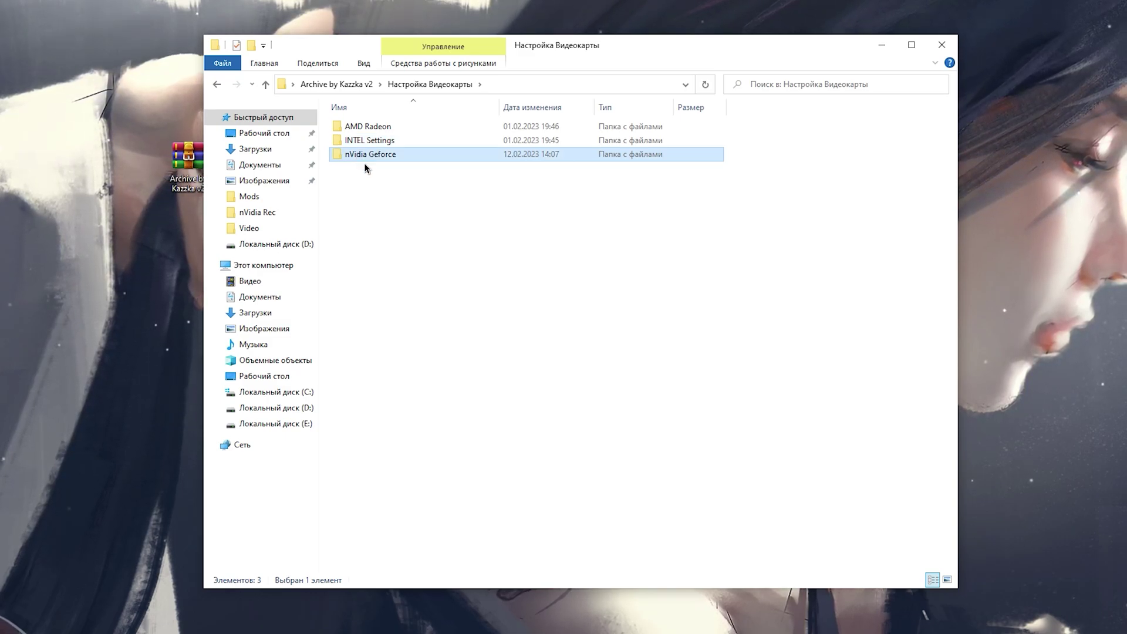
Step: Open the nVidia Geforce folder and view its settings screenshots, starting with "Настройка 1"
{"action": "double_click", "coordinate": [375, 155]}
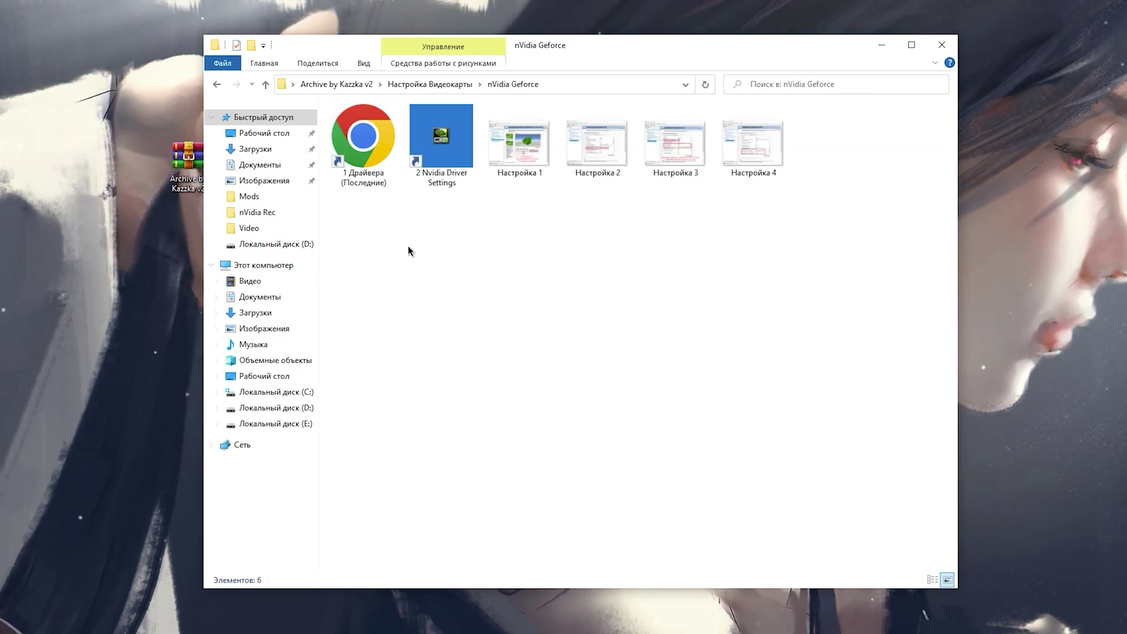
{"action": "key", "text": "ctrl+a"}
{"action": "left_click", "coordinate": [354, 139]}
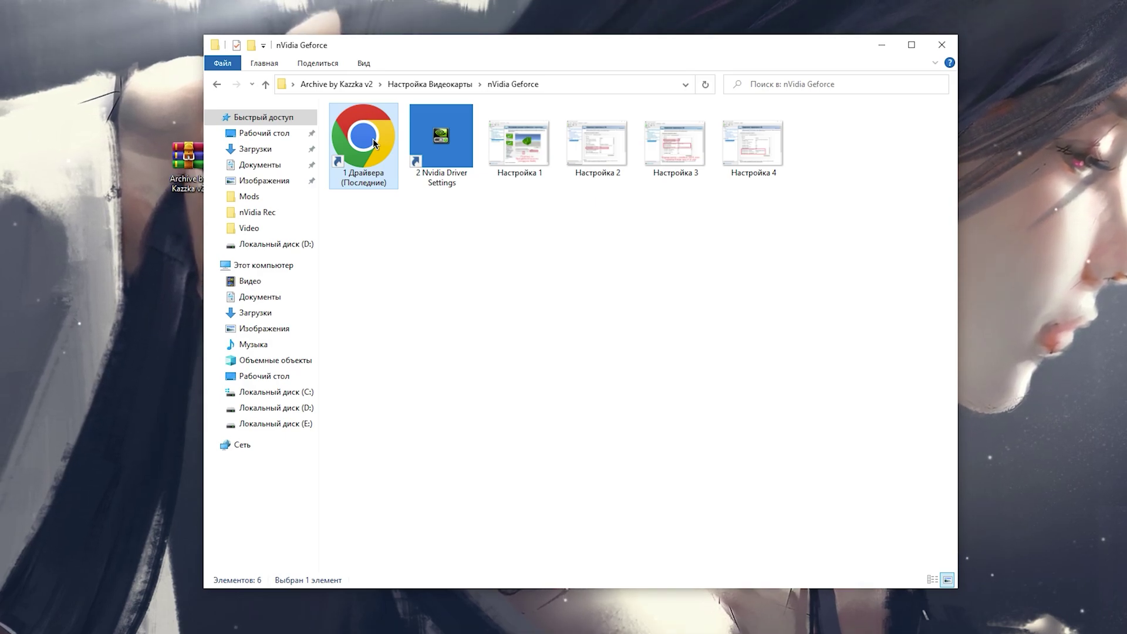
{"action": "left_click", "coordinate": [480, 141]}
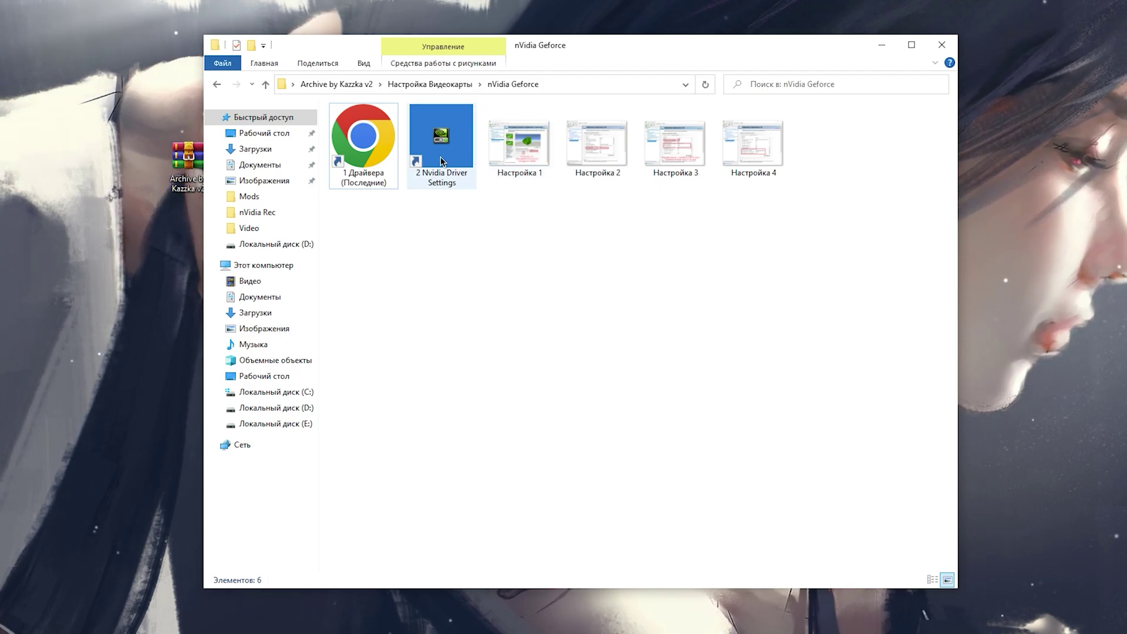
{"action": "key", "text": "Right"}
{"action": "key", "text": "Return"}
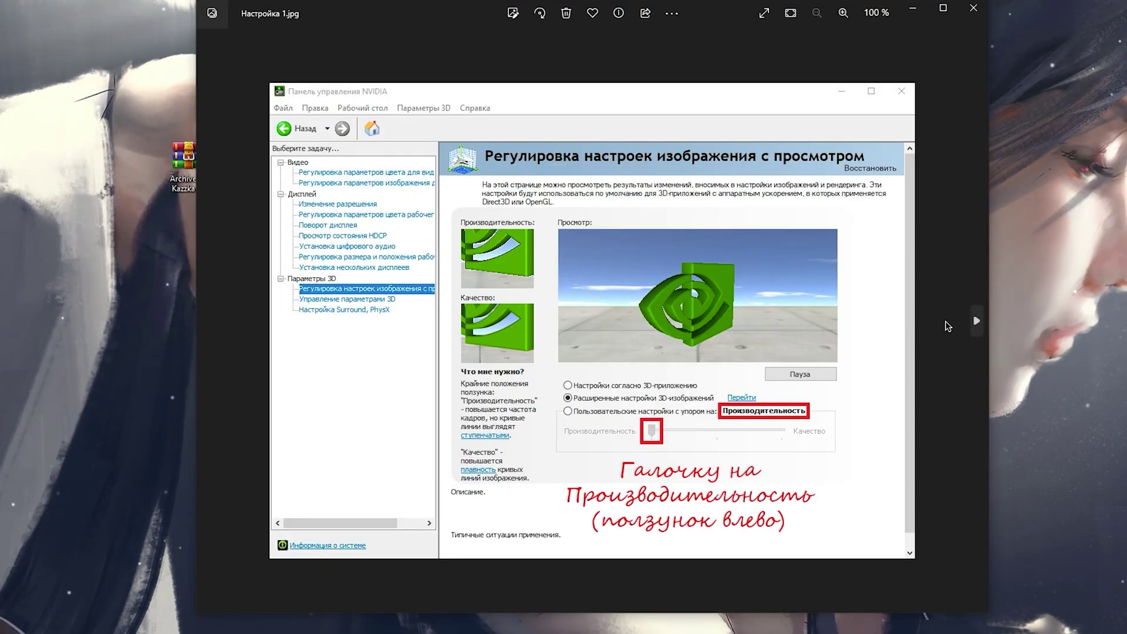
{"action": "left_click", "coordinate": [976, 322]}
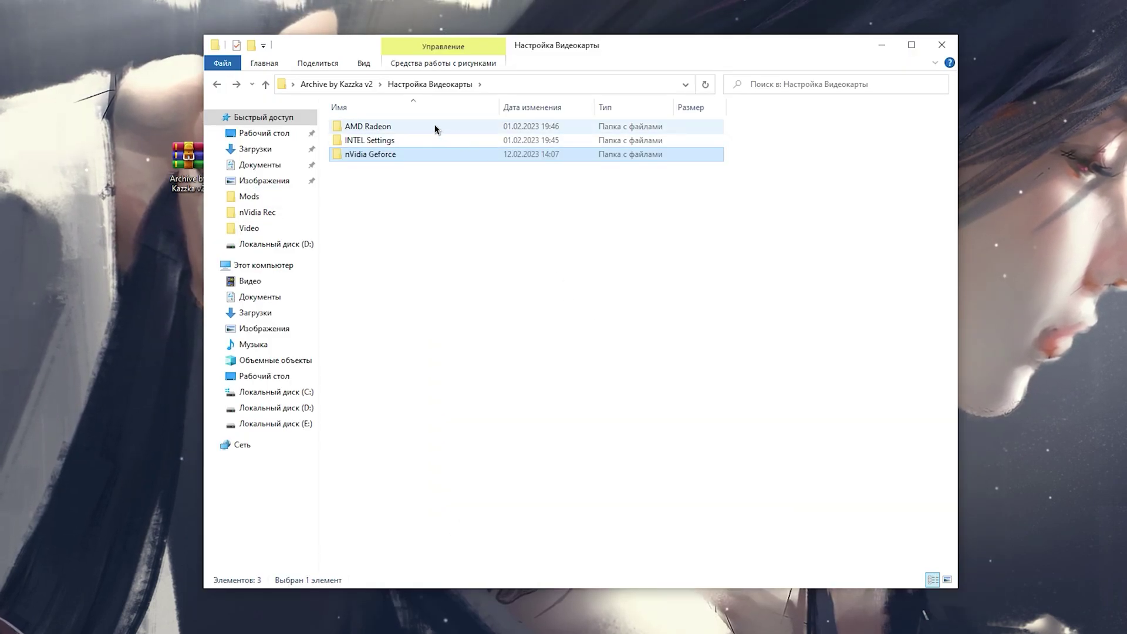
Step: Open the AMD Radeon folder, review its driver items, and page through the settings screenshots from "Настройка 1"
{"action": "double_click", "coordinate": [435, 127]}
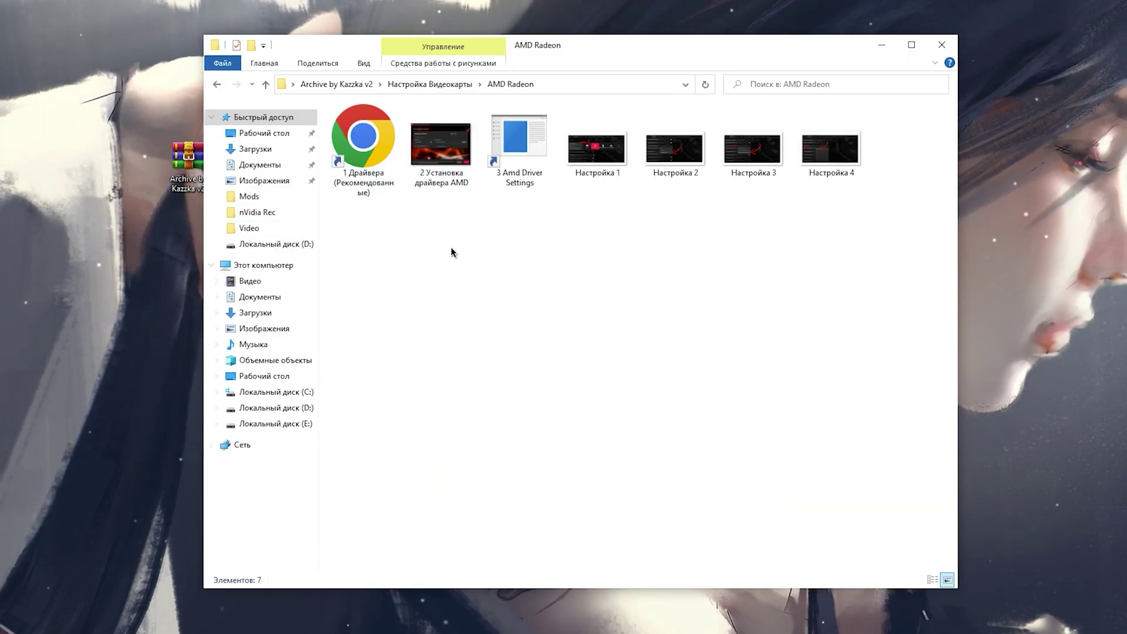
{"action": "left_click", "coordinate": [359, 164]}
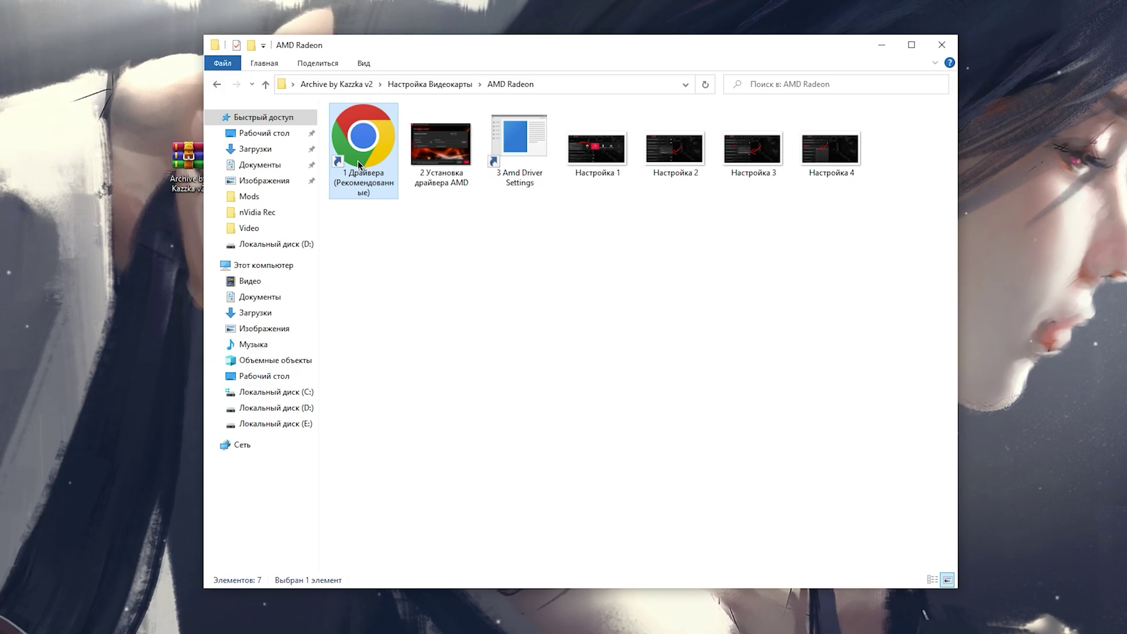
{"action": "double_click", "coordinate": [449, 177]}
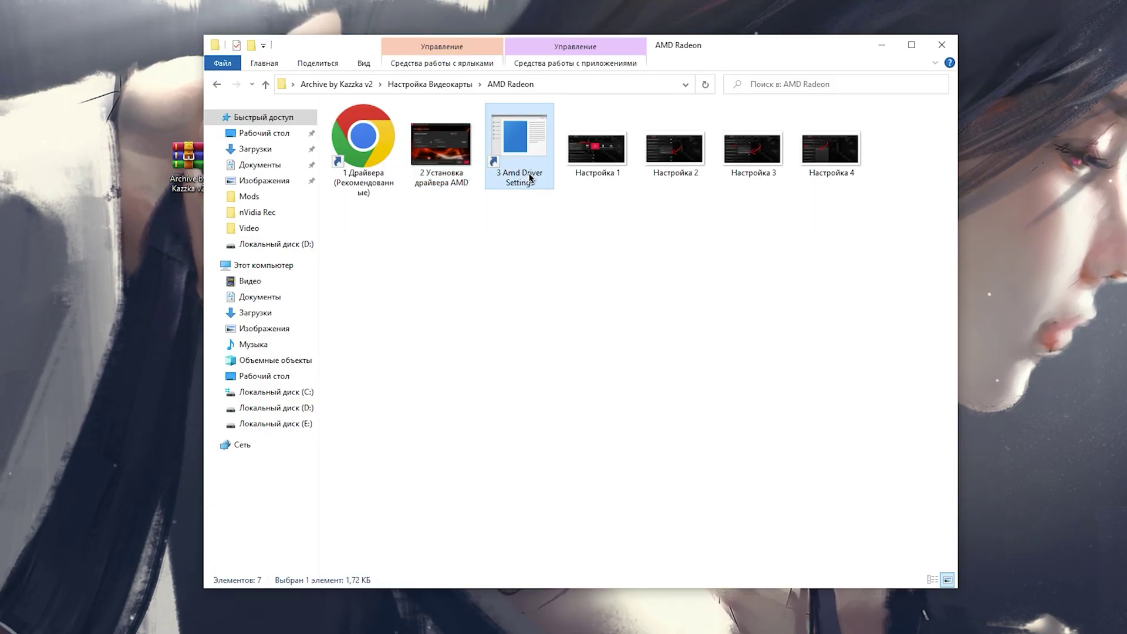
{"action": "left_click_drag", "start_coordinate": [611, 193], "coordinate": [618, 150]}
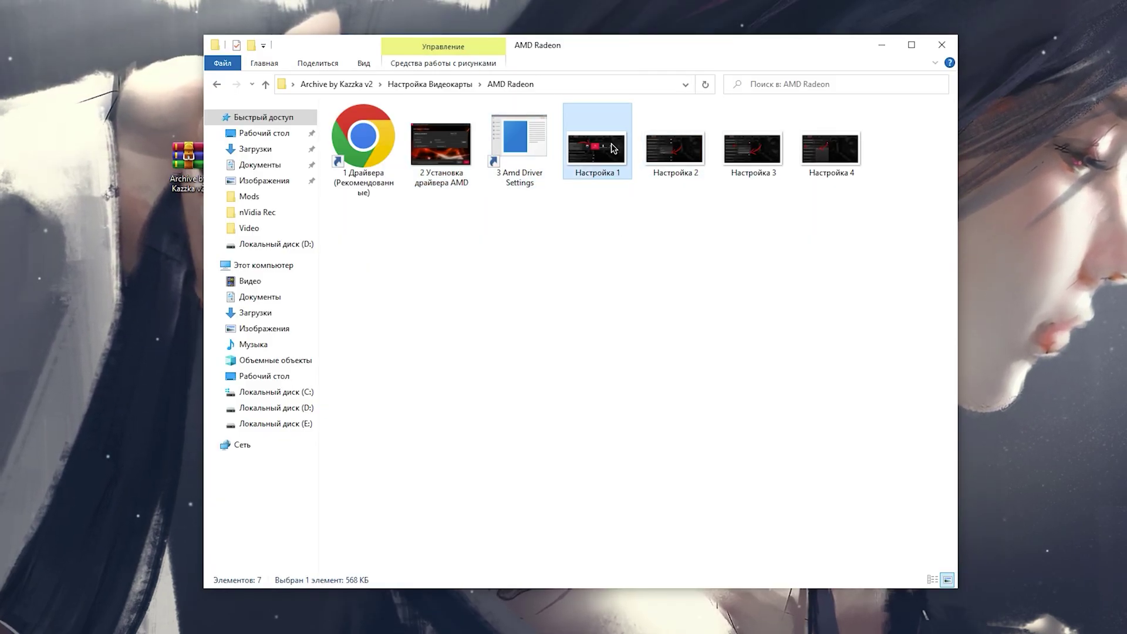
{"action": "double_click", "coordinate": [618, 150]}
{"action": "left_click", "coordinate": [977, 320]}
{"action": "left_click", "coordinate": [976, 321]}
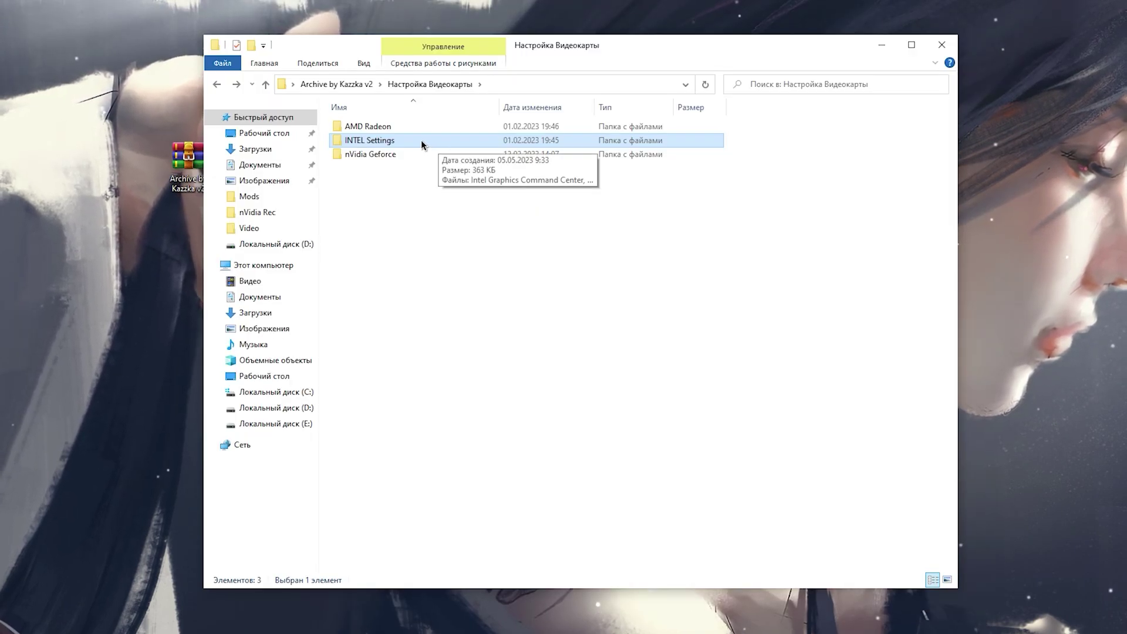
Step: Open the INTEL Settings folder and examine the Intel graphics settings images
{"action": "double_click", "coordinate": [421, 140]}
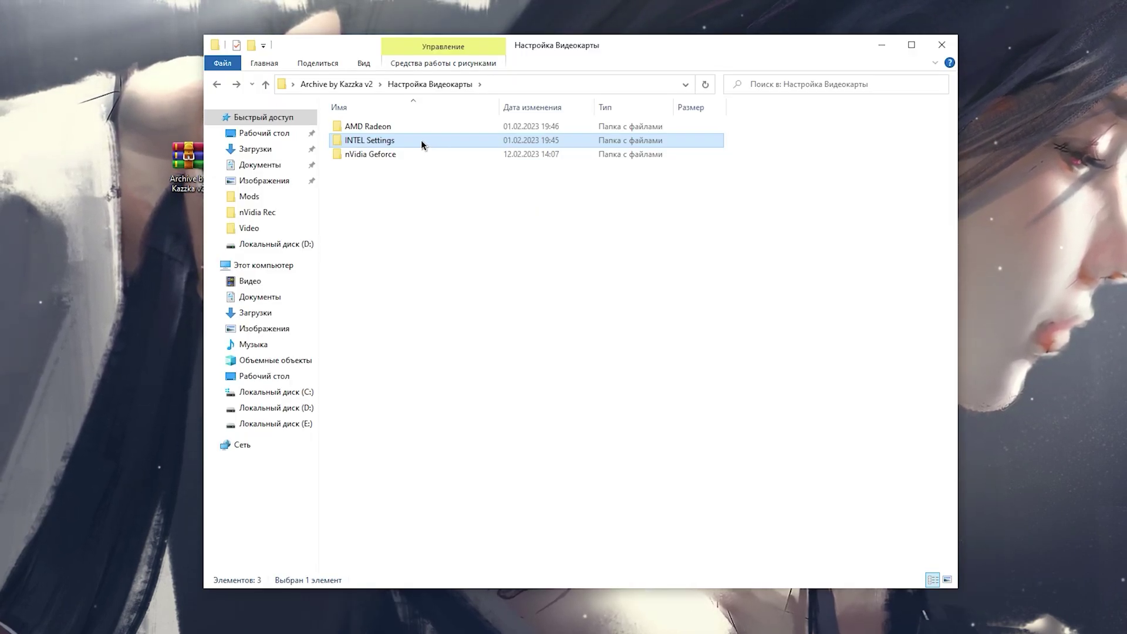
{"action": "left_click_drag", "start_coordinate": [376, 212], "coordinate": [528, 171]}
{"action": "left_click", "coordinate": [400, 245]}
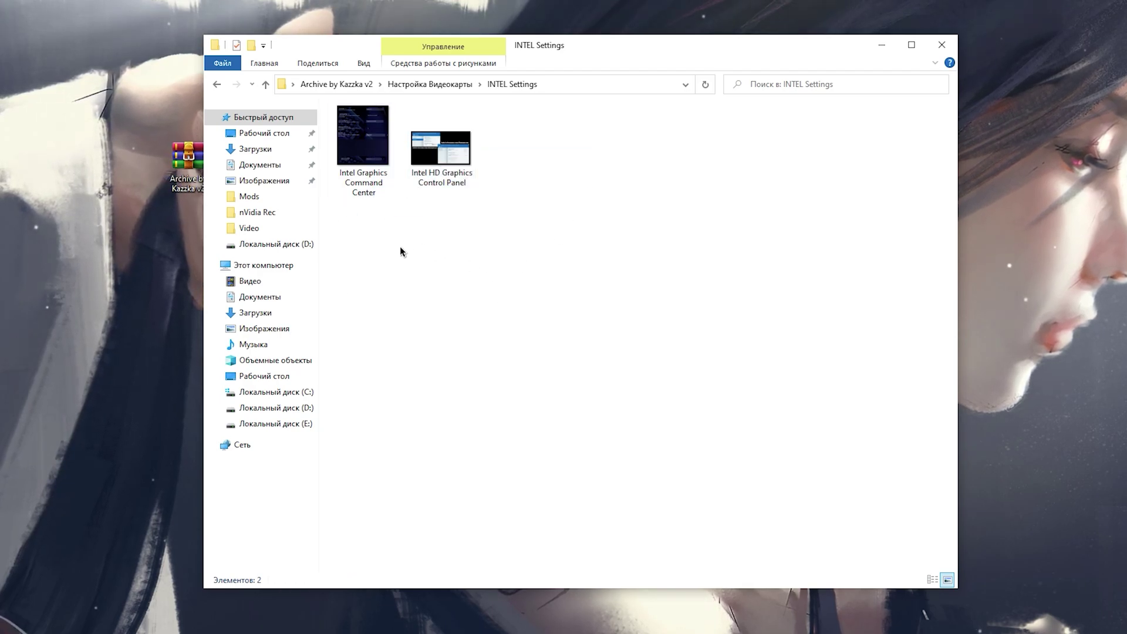
{"action": "left_click", "coordinate": [369, 158]}
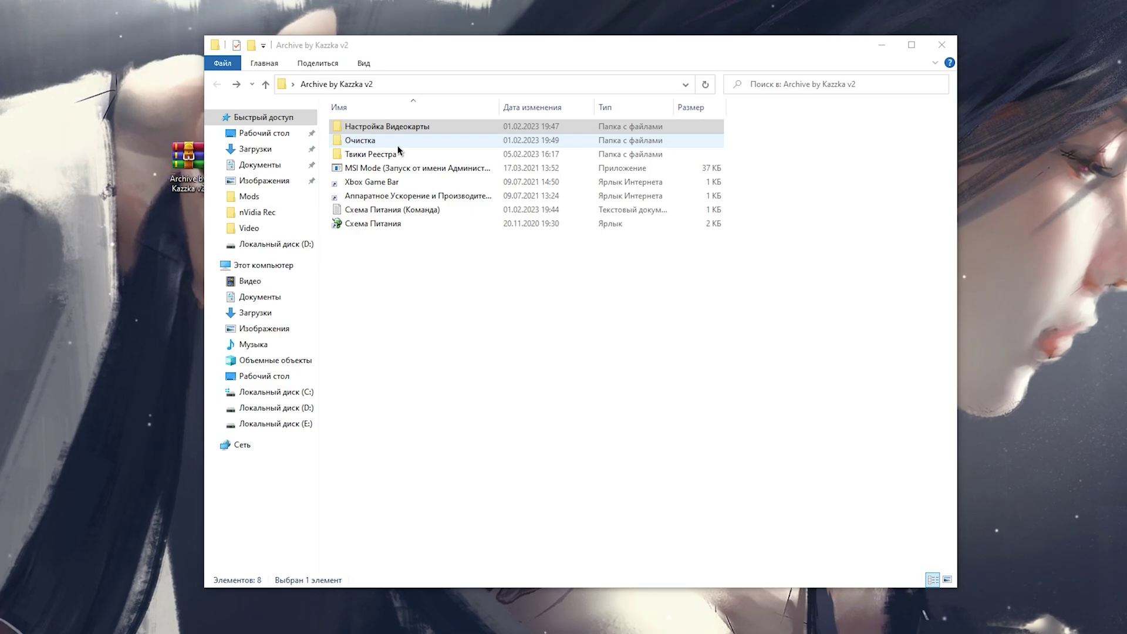
Step: Open C:\Windows\Temp through the "Очистка" folder and permanently delete all its contents, cancelling the removal of files in use
{"action": "double_click", "coordinate": [398, 147]}
{"action": "double_click", "coordinate": [401, 129]}
{"action": "left_click_drag", "start_coordinate": [411, 526], "coordinate": [453, 155]}
{"action": "key", "text": "shift+Delete"}
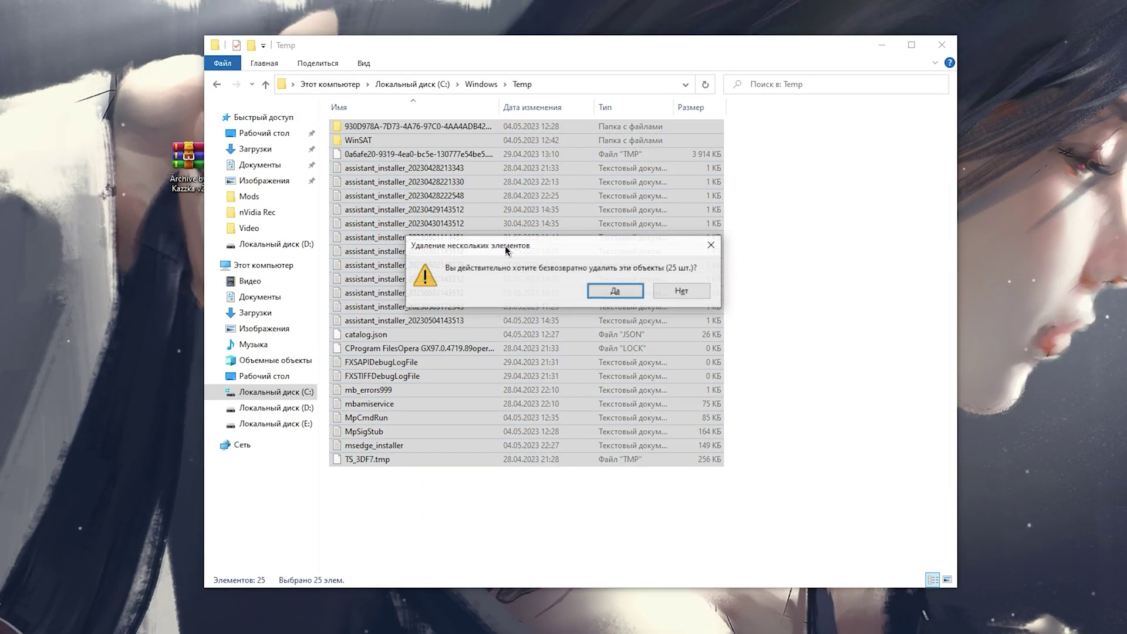
{"action": "key", "text": "Return"}
{"action": "left_click", "coordinate": [51, 219]}
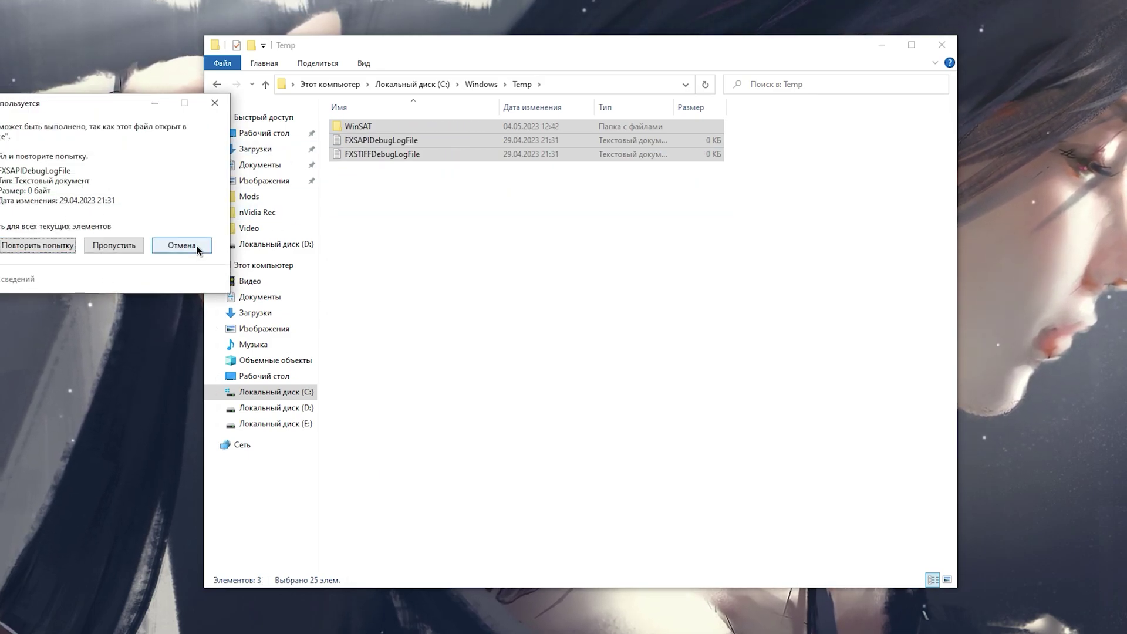
{"action": "left_click", "coordinate": [182, 245]}
Step: Open the user's AppData\Local\Temp folder through "Очистка" and permanently delete all its contents, cancelling the removal of files in use
{"action": "left_click", "coordinate": [217, 84]}
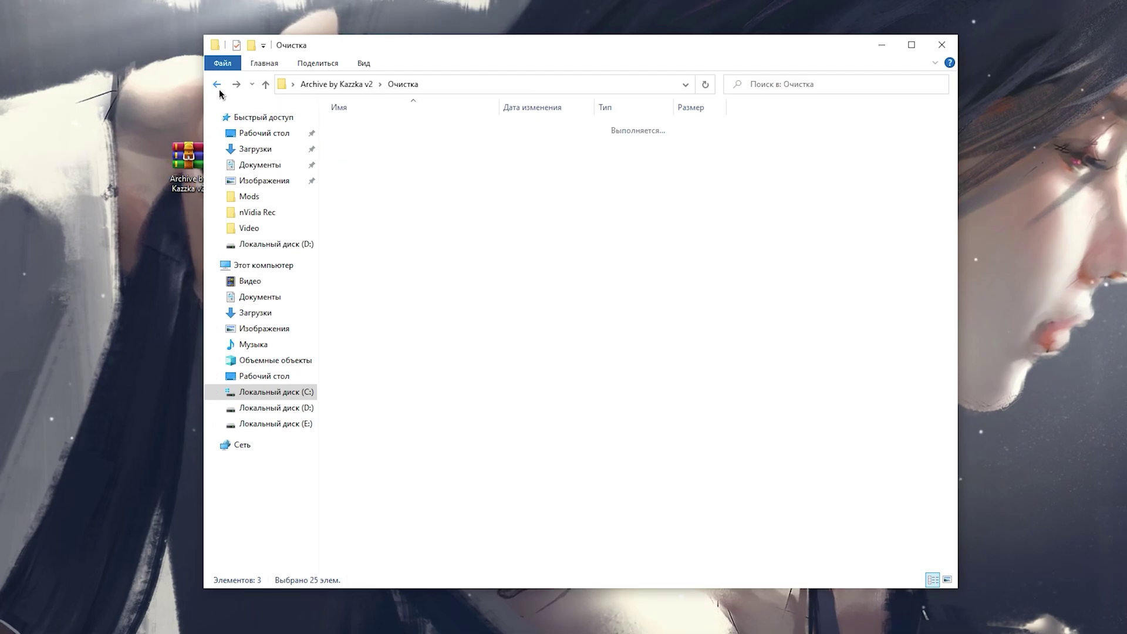
{"action": "double_click", "coordinate": [388, 141]}
{"action": "left_click", "coordinate": [519, 168]}
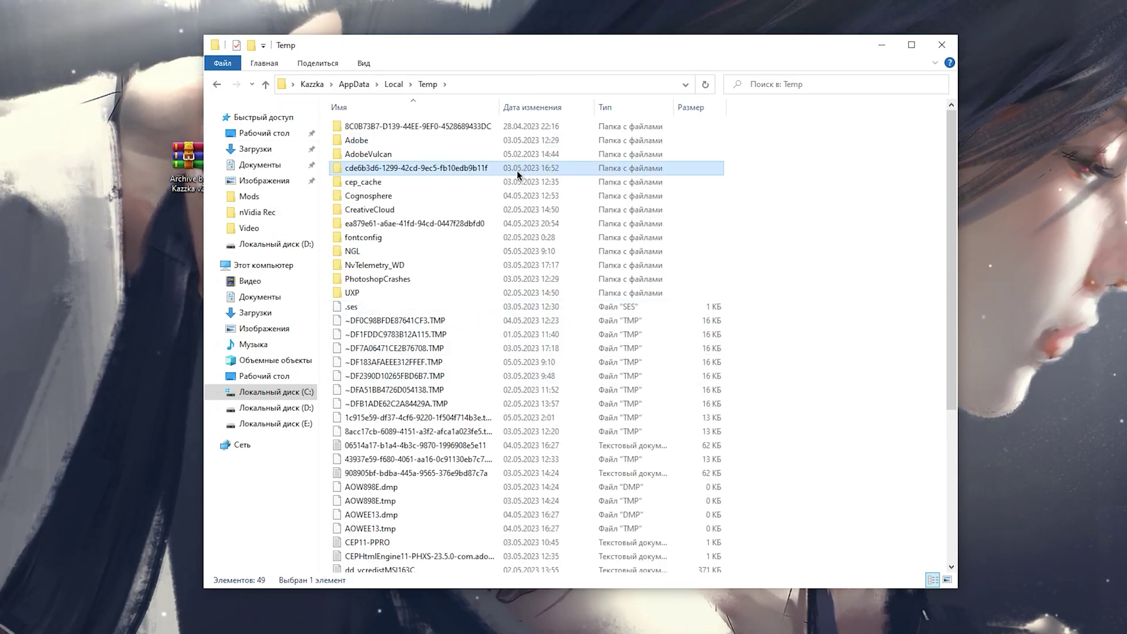
{"action": "key", "text": "ctrl+a"}
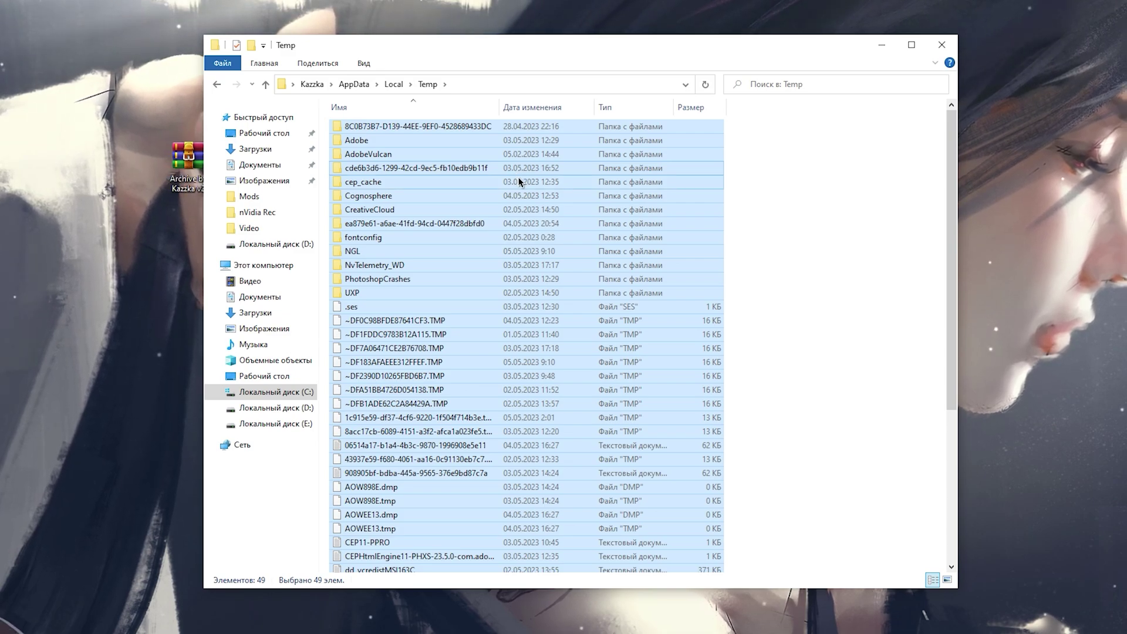
{"action": "key", "text": "shift+Delete"}
{"action": "key", "text": "Return"}
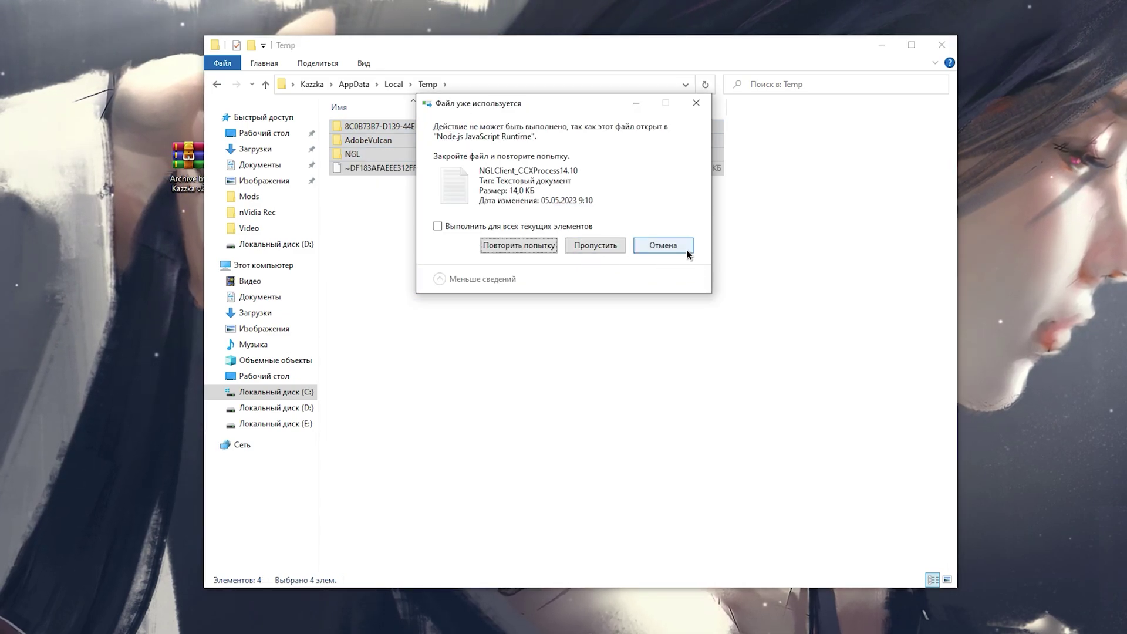
{"action": "left_click", "coordinate": [663, 246]}
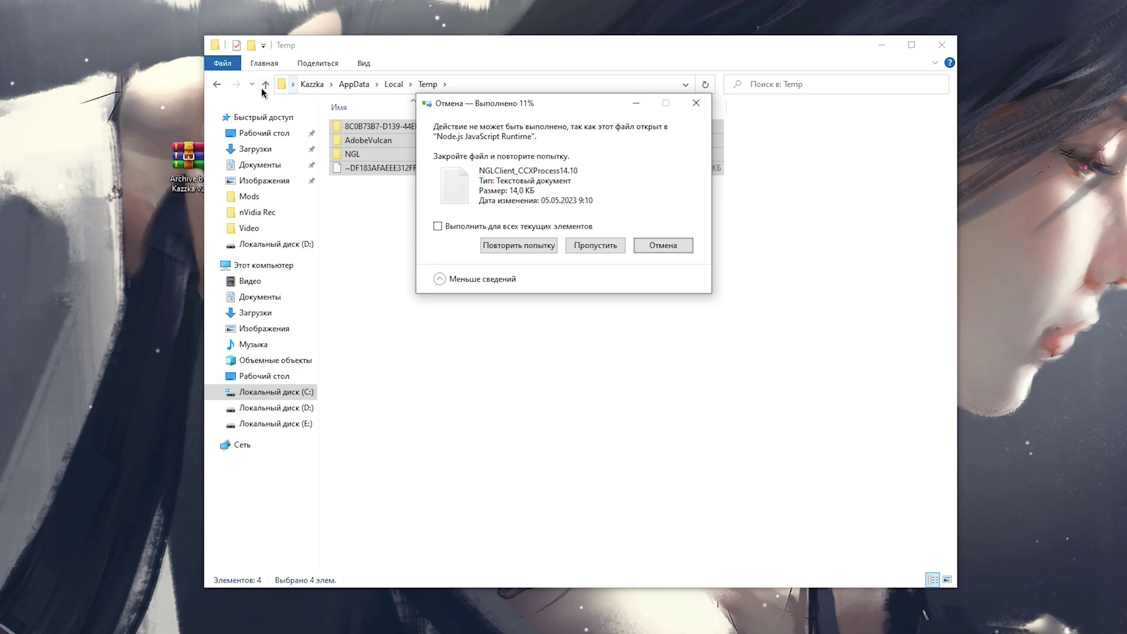
Step: Launch Disk Cleanup from the "Очистка" folder and run it for drive C:
{"action": "left_click", "coordinate": [217, 84]}
{"action": "double_click", "coordinate": [352, 154]}
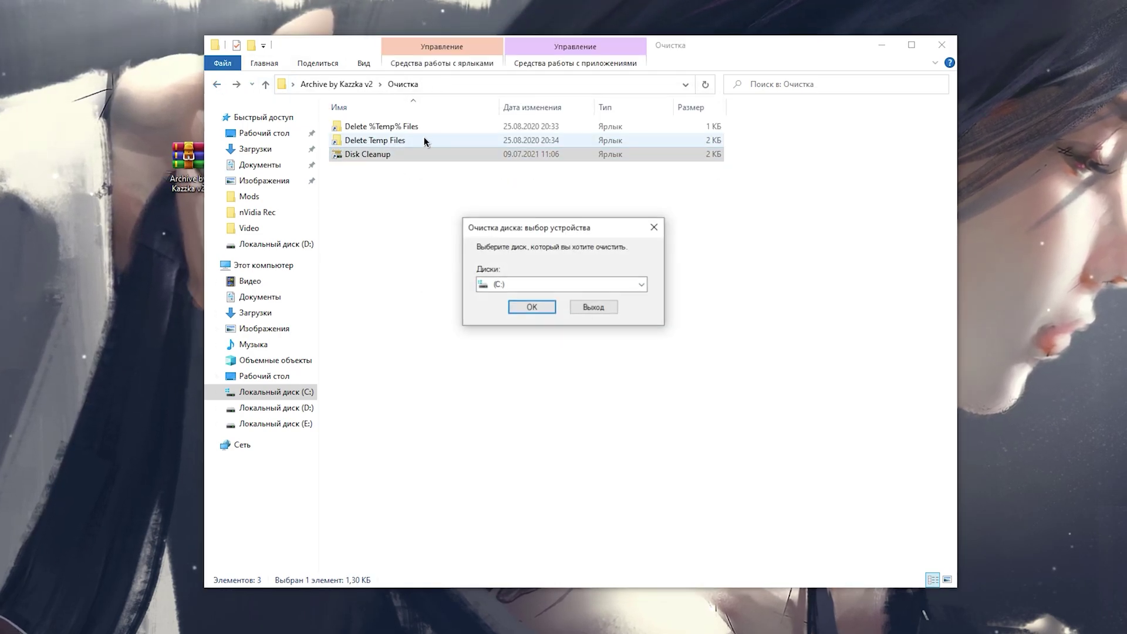
{"action": "left_click", "coordinate": [532, 307]}
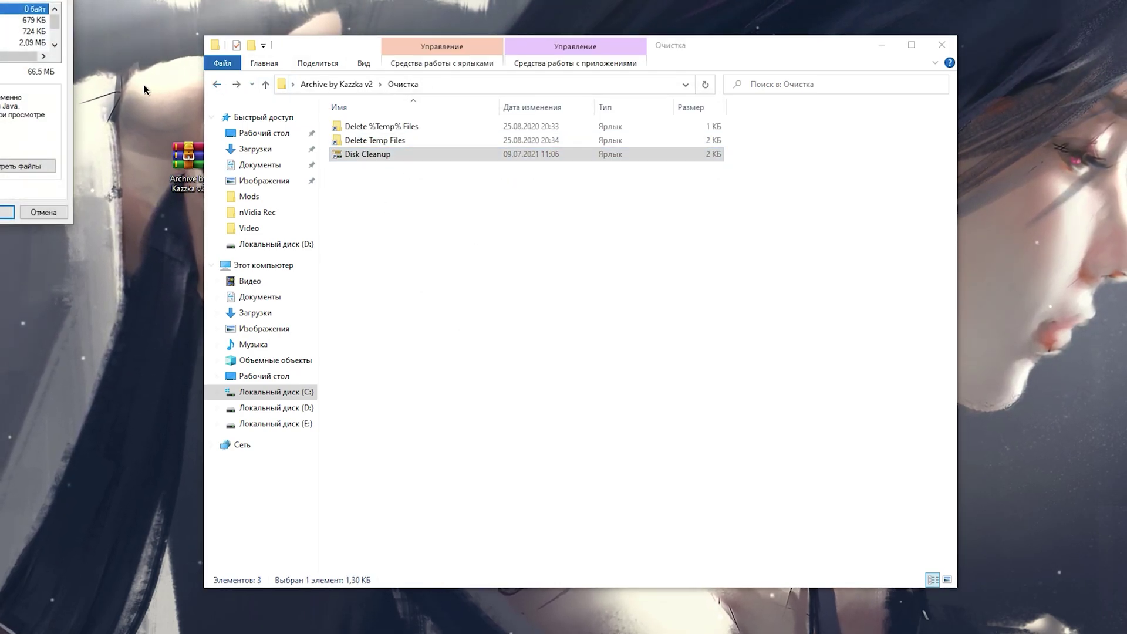
{"action": "left_click", "coordinate": [379, 320]}
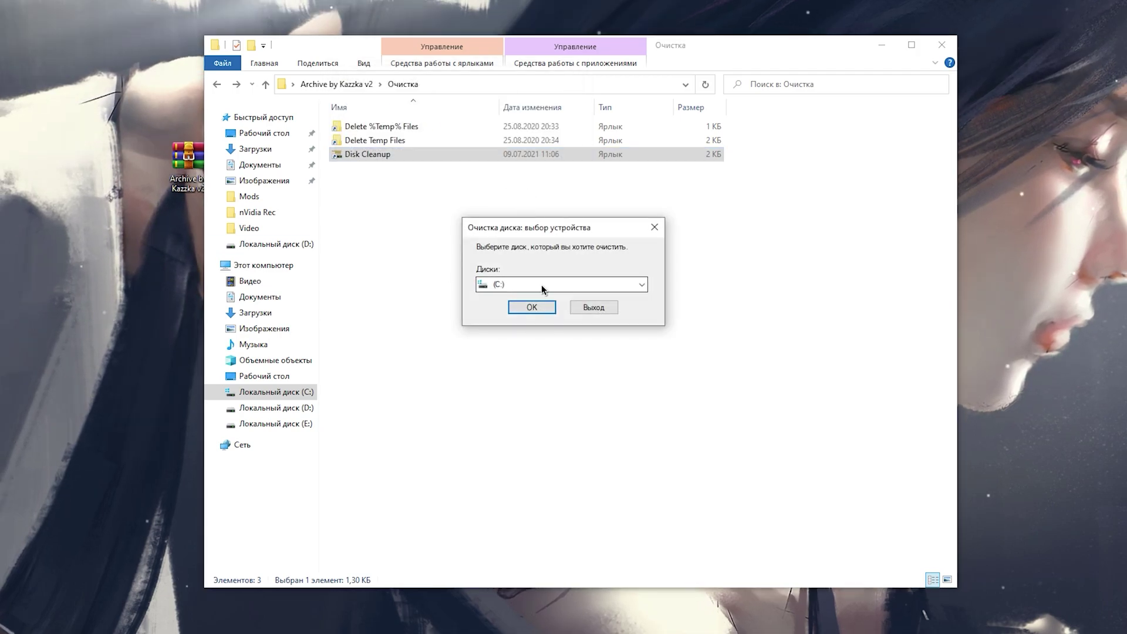
{"action": "left_click", "coordinate": [520, 308]}
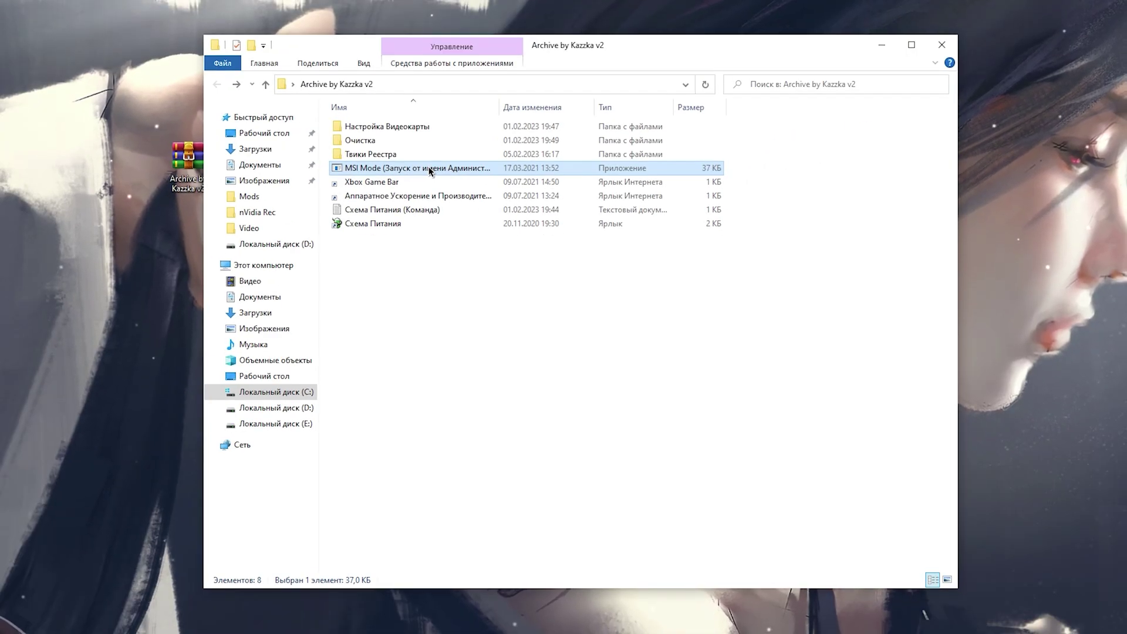
Step: Run the MSI Mode utility from the archive folder as administrator
{"action": "right_click", "coordinate": [429, 168]}
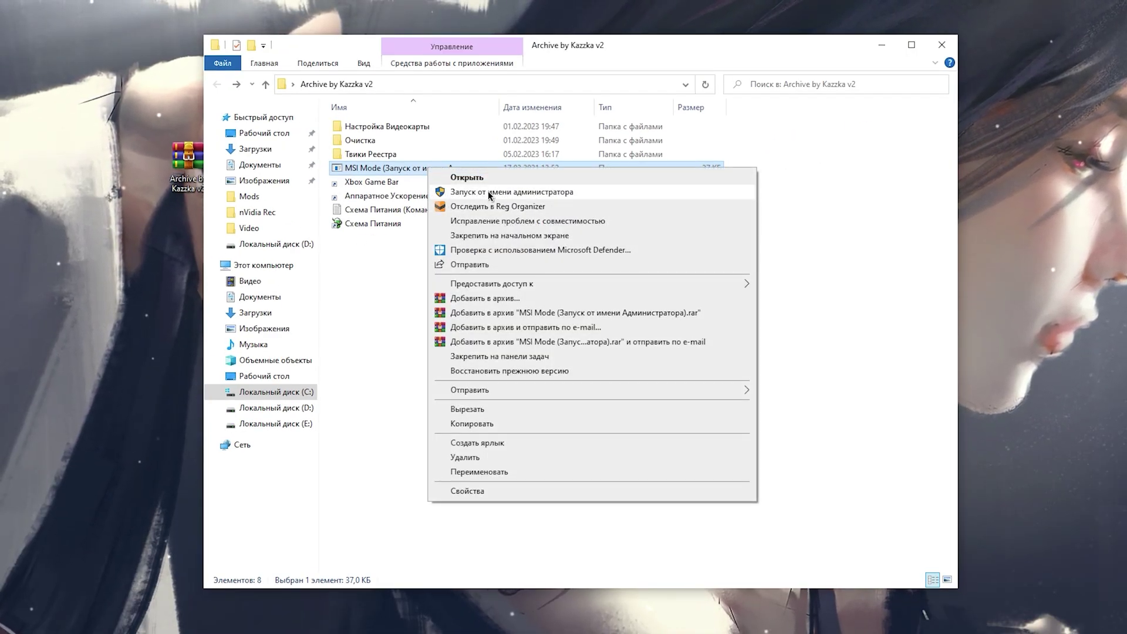
{"action": "left_click", "coordinate": [489, 191]}
{"action": "left_click", "coordinate": [497, 381]}
Step: Set the interrupt priority of NVIDIA GeForce RTX 3060 Ti to High, apply the change and close the utility
{"action": "left_click", "coordinate": [364, 277]}
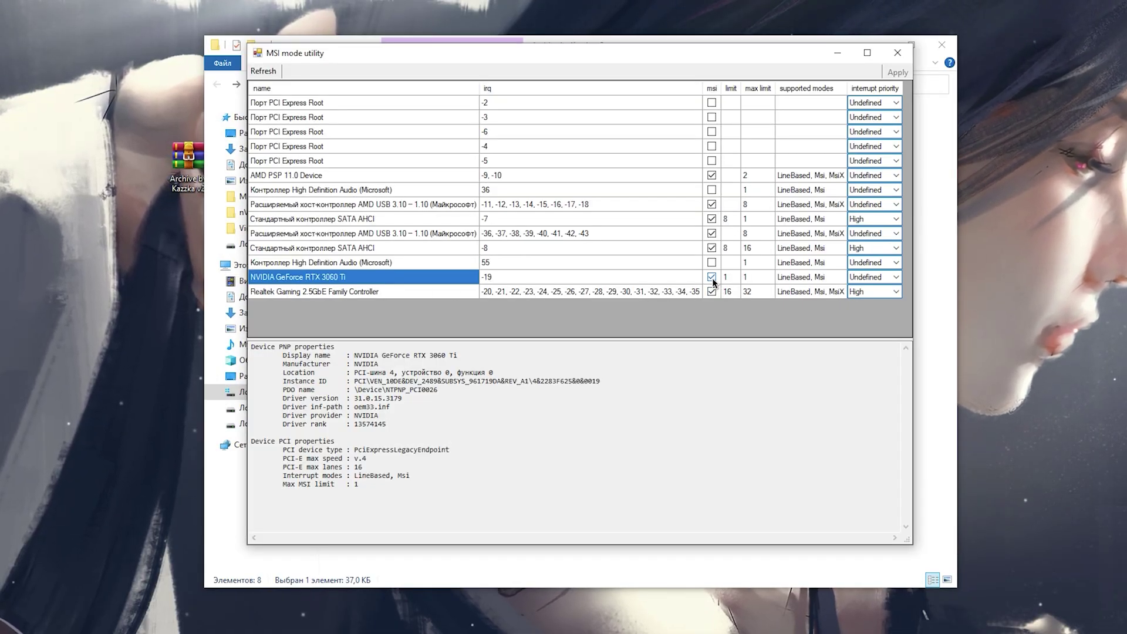
{"action": "left_click", "coordinate": [895, 277]}
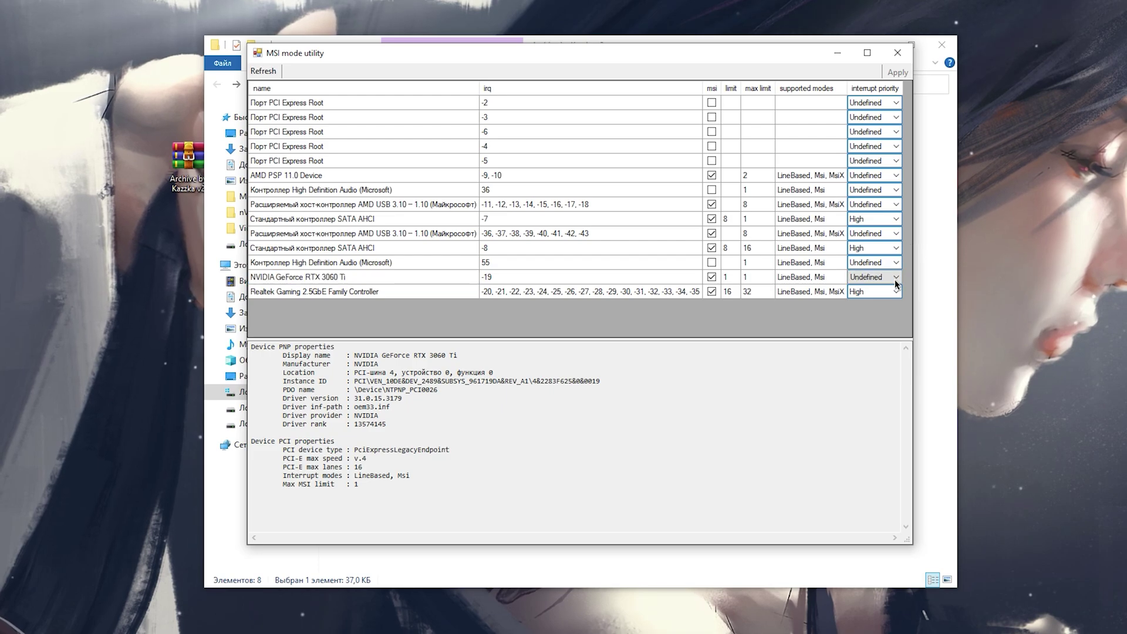
{"action": "left_click", "coordinate": [862, 317]}
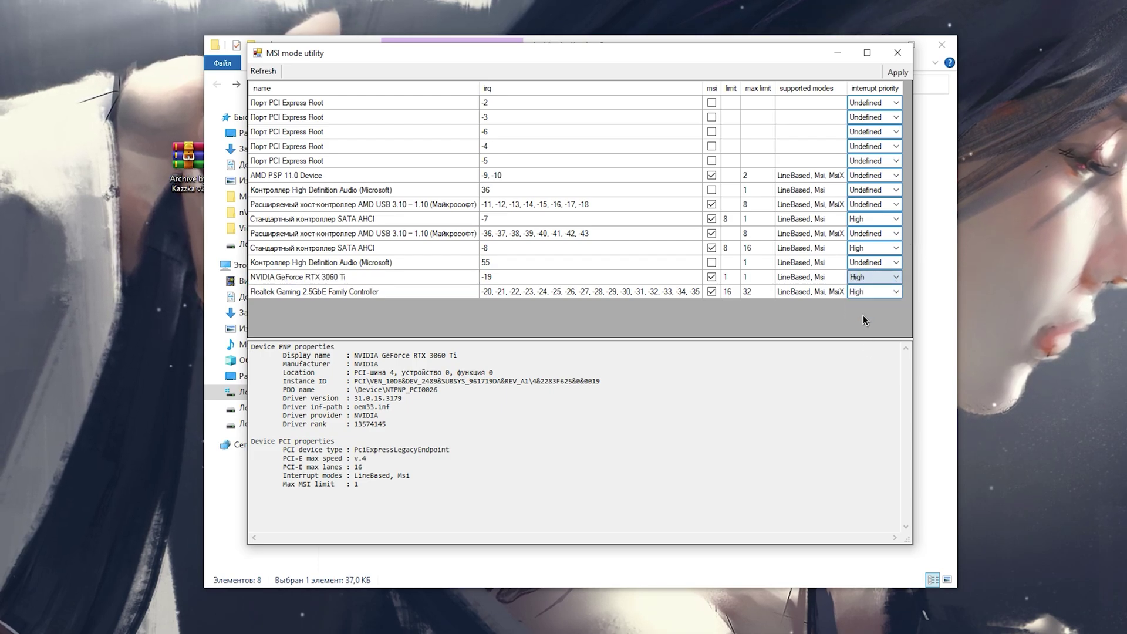
{"action": "left_click", "coordinate": [891, 72]}
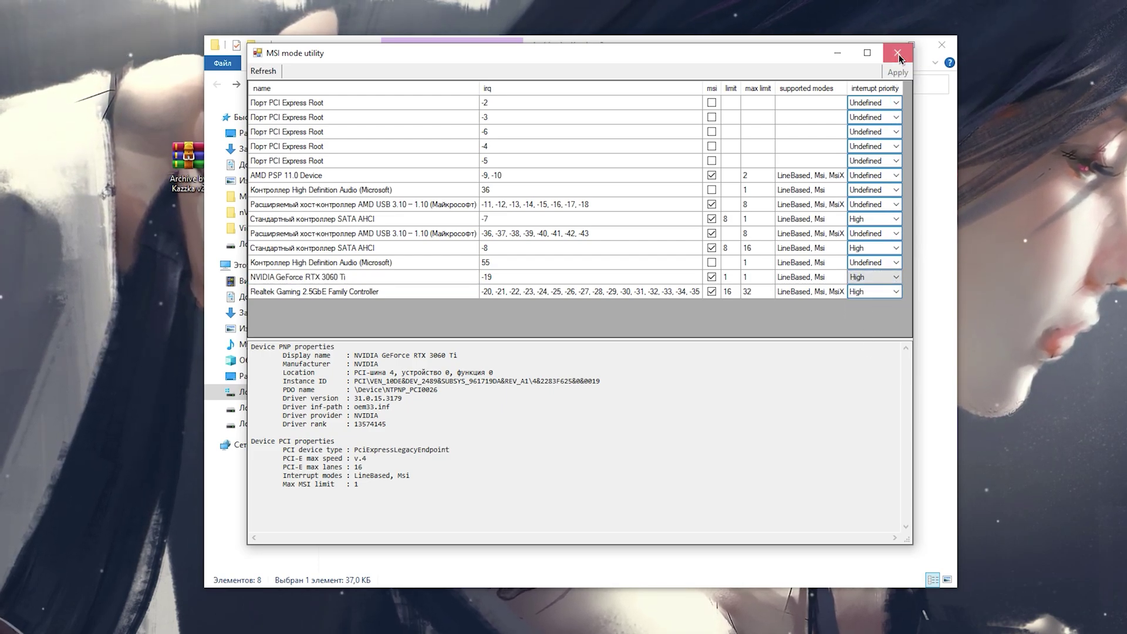
{"action": "left_click", "coordinate": [898, 54]}
Step: Open the "Твики Реестра" folder and review its registry tweak files
{"action": "double_click", "coordinate": [407, 153]}
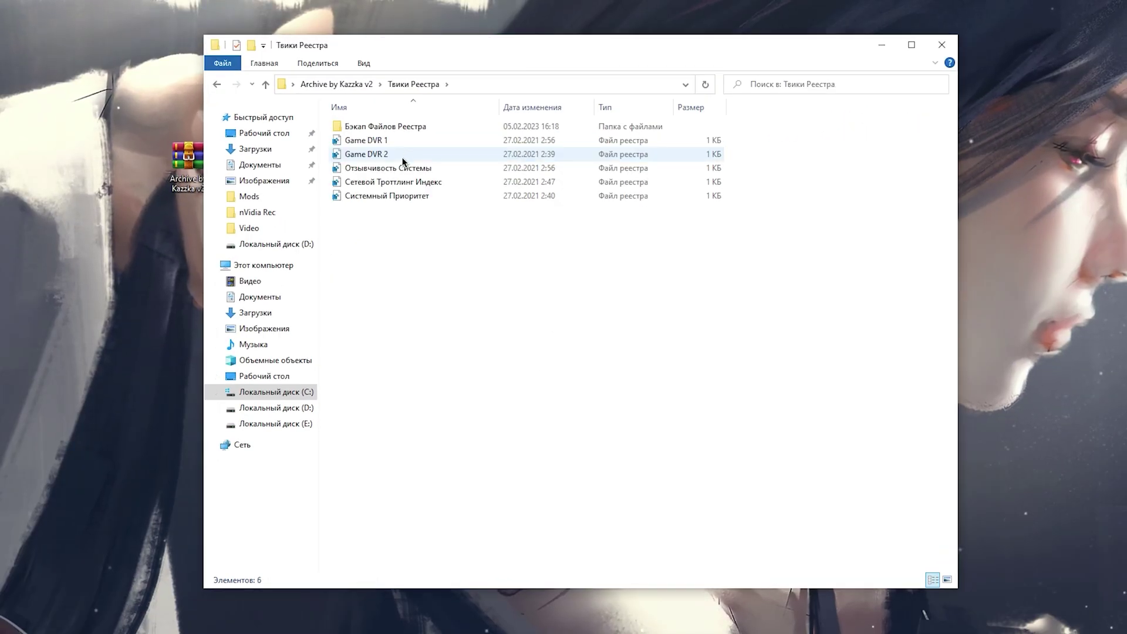
{"action": "left_click_drag", "start_coordinate": [421, 246], "coordinate": [399, 146]}
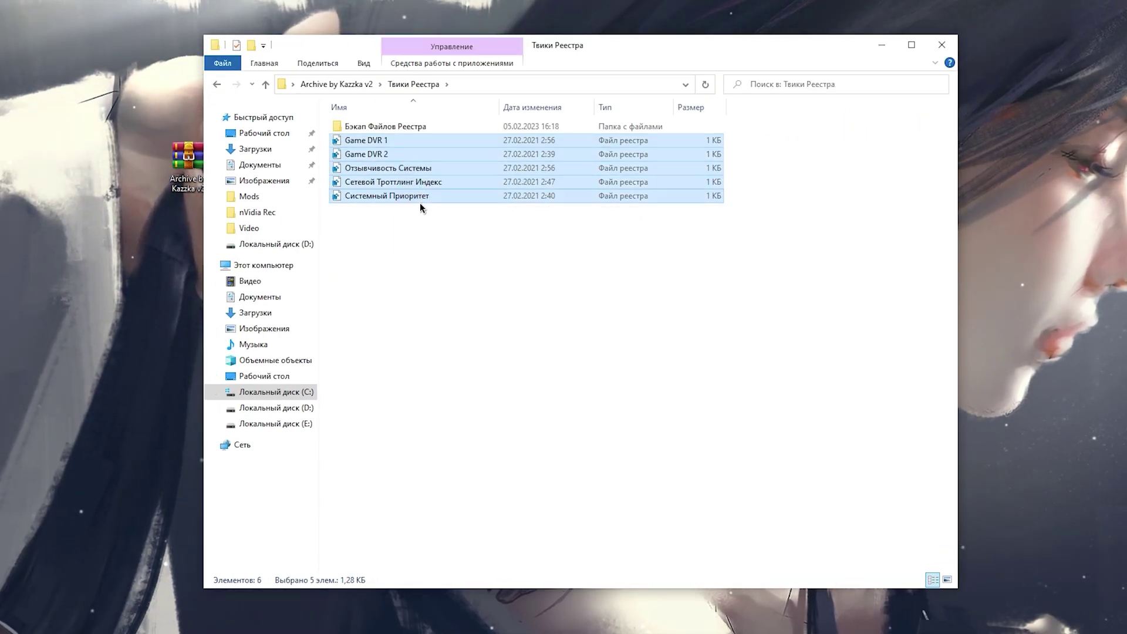
{"action": "left_click", "coordinate": [424, 252]}
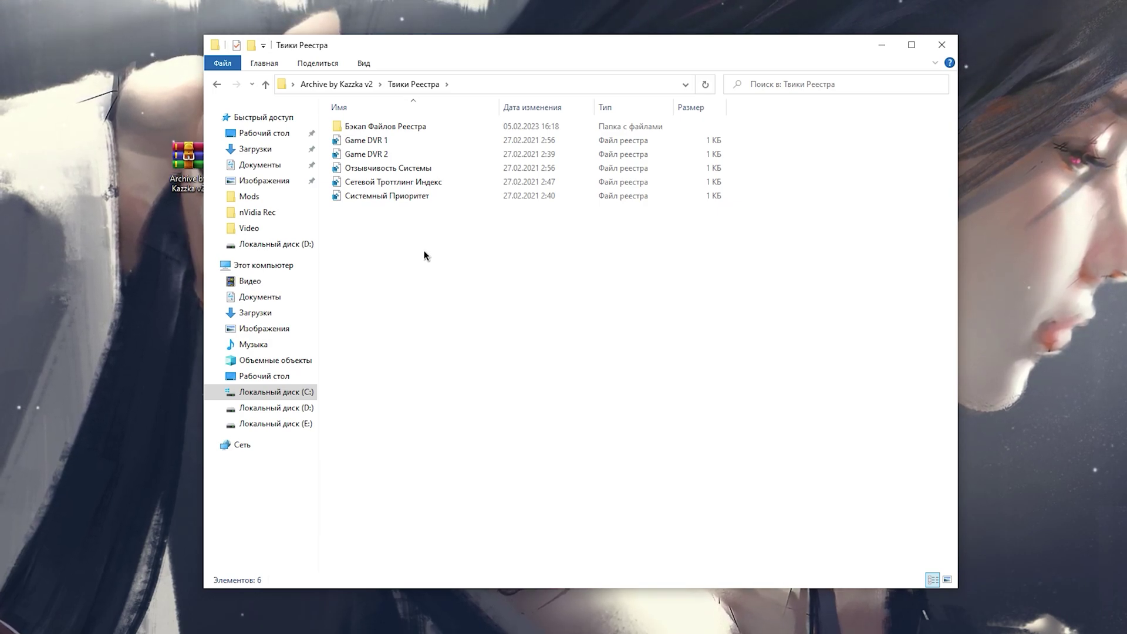
Step: Examine the "Бэкап Файлов Реестра" folder, including "#В картинках" and the "#Красиво расписал" file, and return to "Твики Реестра"
{"action": "double_click", "coordinate": [422, 129]}
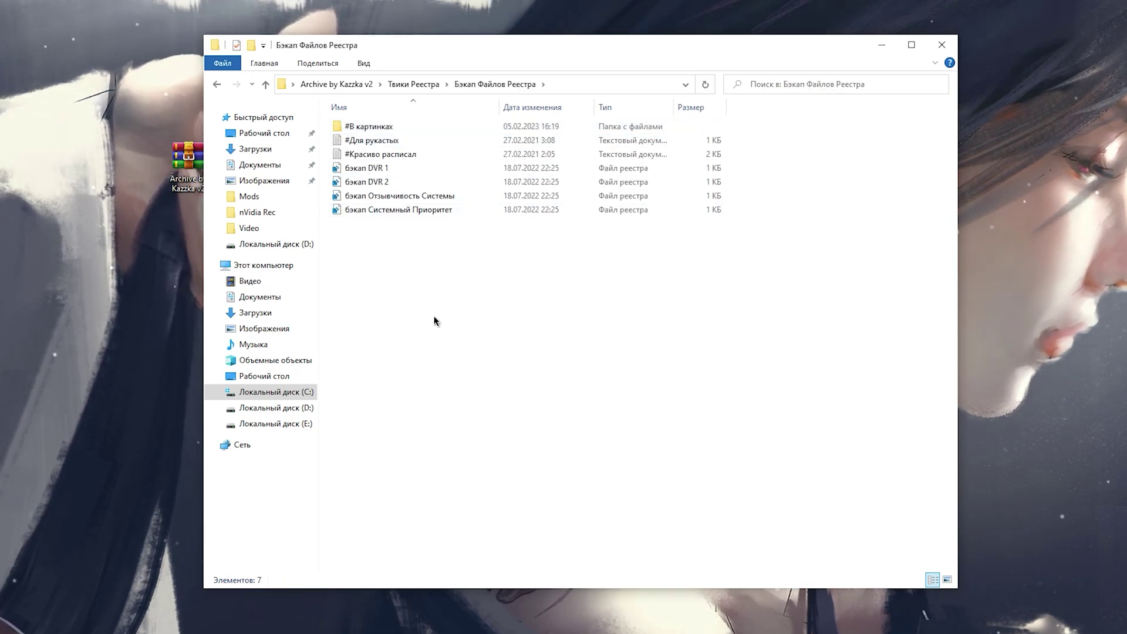
{"action": "double_click", "coordinate": [372, 126]}
{"action": "left_click_drag", "start_coordinate": [357, 273], "coordinate": [553, 272]}
{"action": "key", "text": "alt+Left"}
{"action": "left_click", "coordinate": [374, 155]}
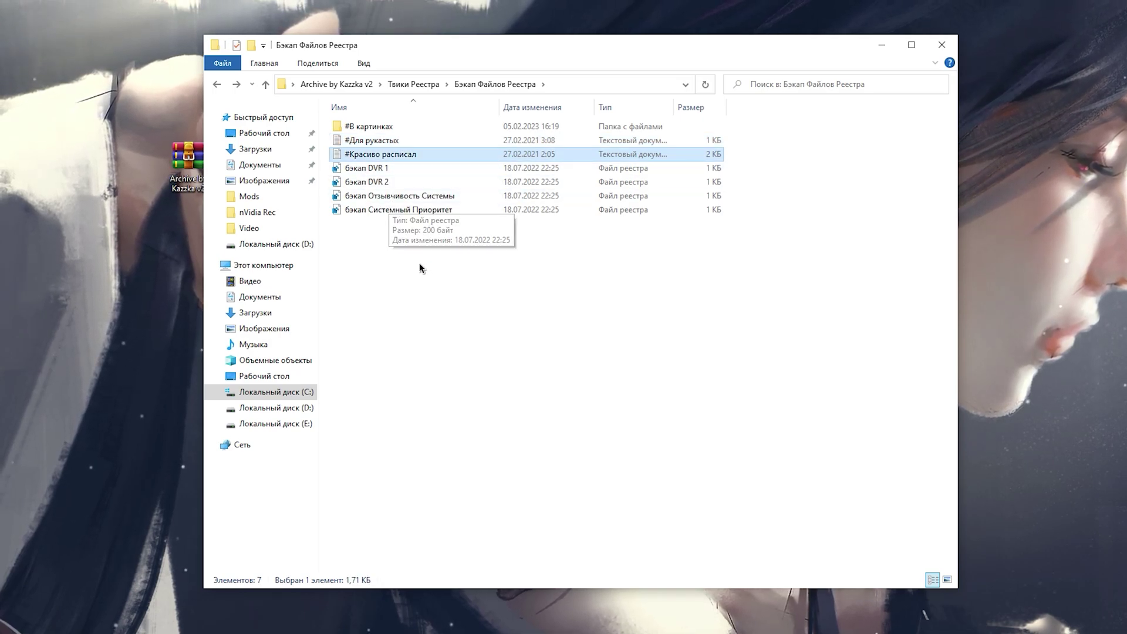
{"action": "mouse_move", "coordinate": [458, 267]}
{"action": "left_mouse_down"}
{"action": "mouse_move", "coordinate": [385, 178]}
{"action": "mouse_move", "coordinate": [437, 265]}
{"action": "left_mouse_up"}
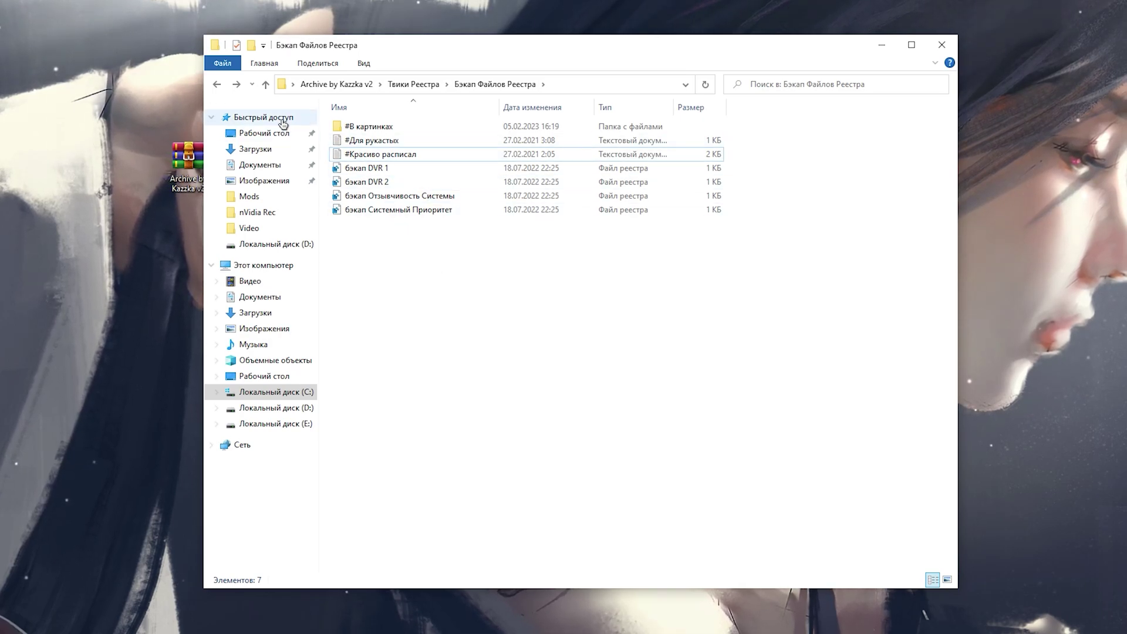
{"action": "left_click", "coordinate": [216, 84]}
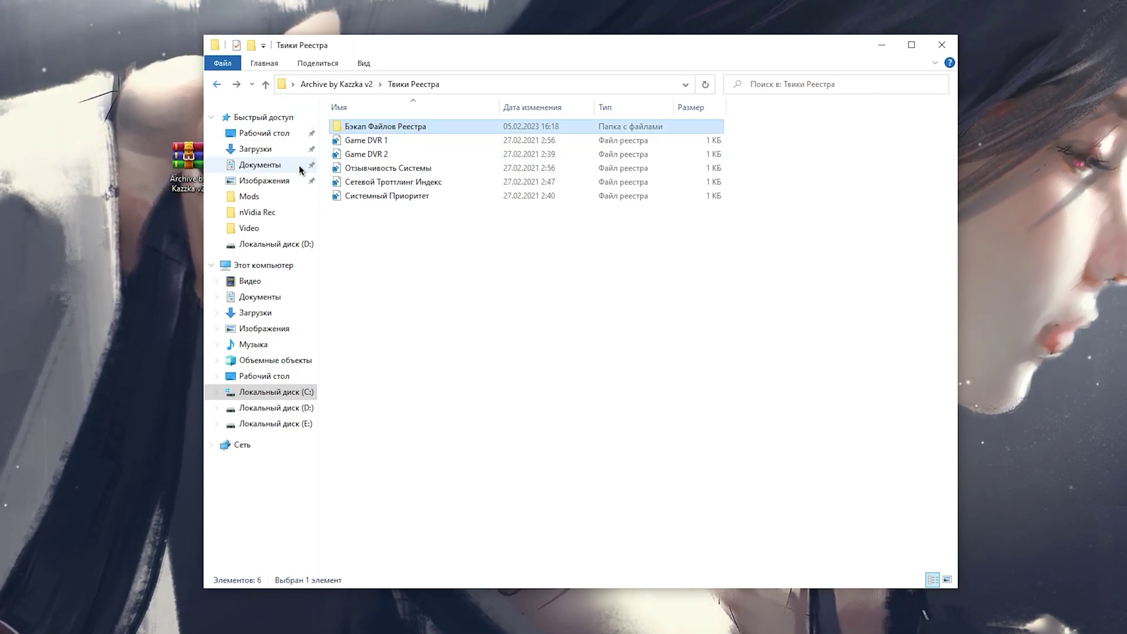
Step: Check the merge option (Слияние) for the Game DVR 1 and Game DVR 2 registry files without running it
{"action": "left_click", "coordinate": [672, 141]}
{"action": "left_click", "coordinate": [656, 152], "text": "shift"}
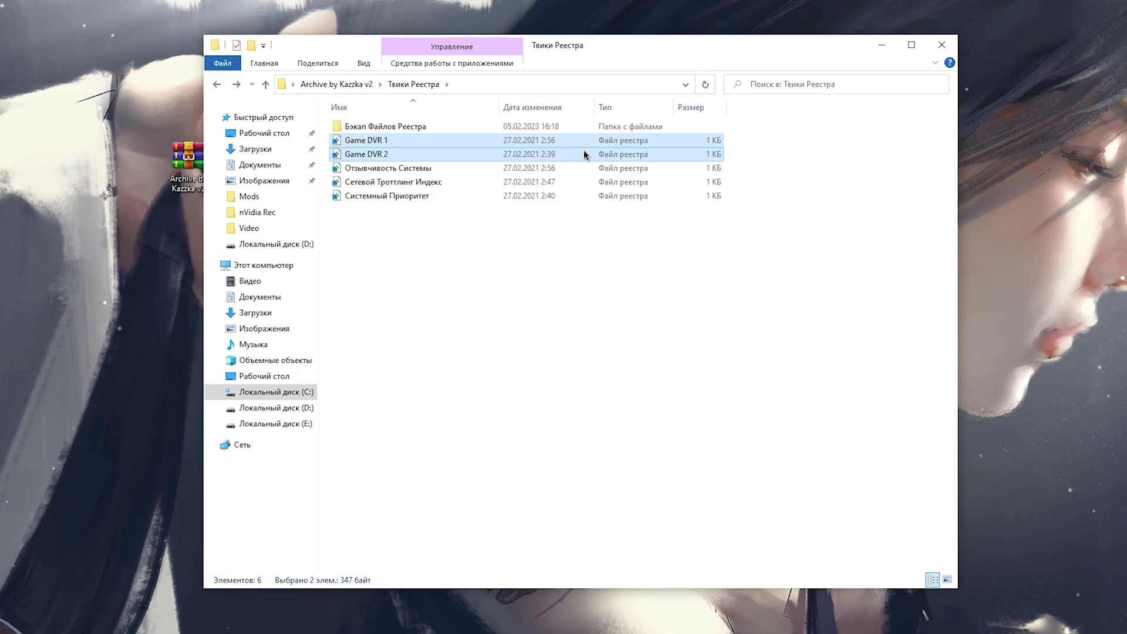
{"action": "right_click", "coordinate": [378, 140]}
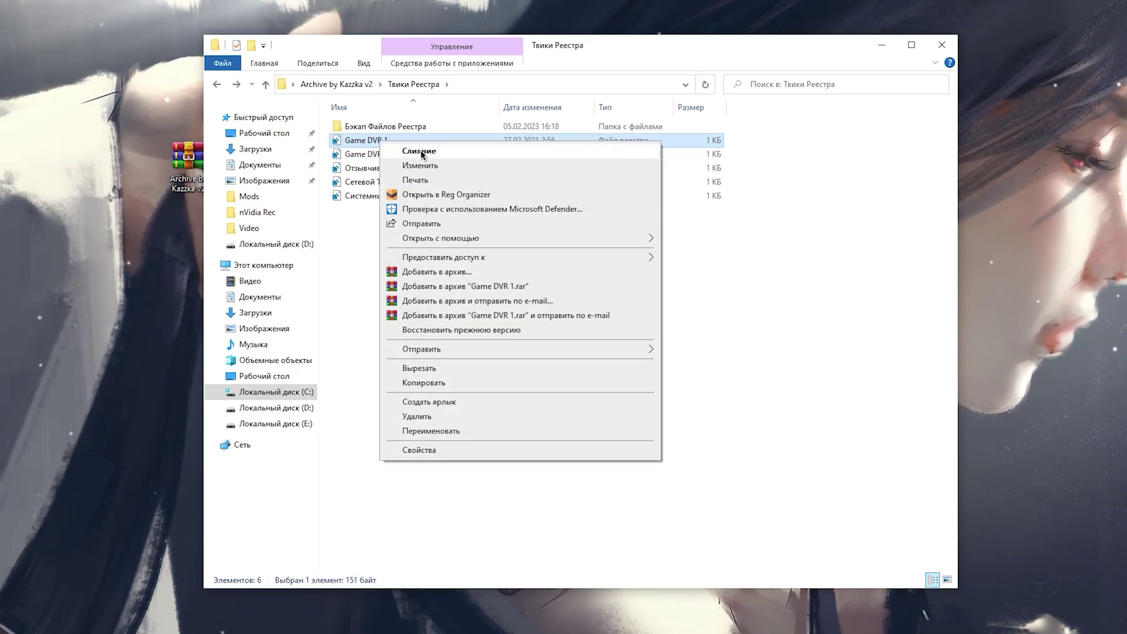
{"action": "left_click", "coordinate": [359, 157]}
{"action": "right_click", "coordinate": [419, 156]}
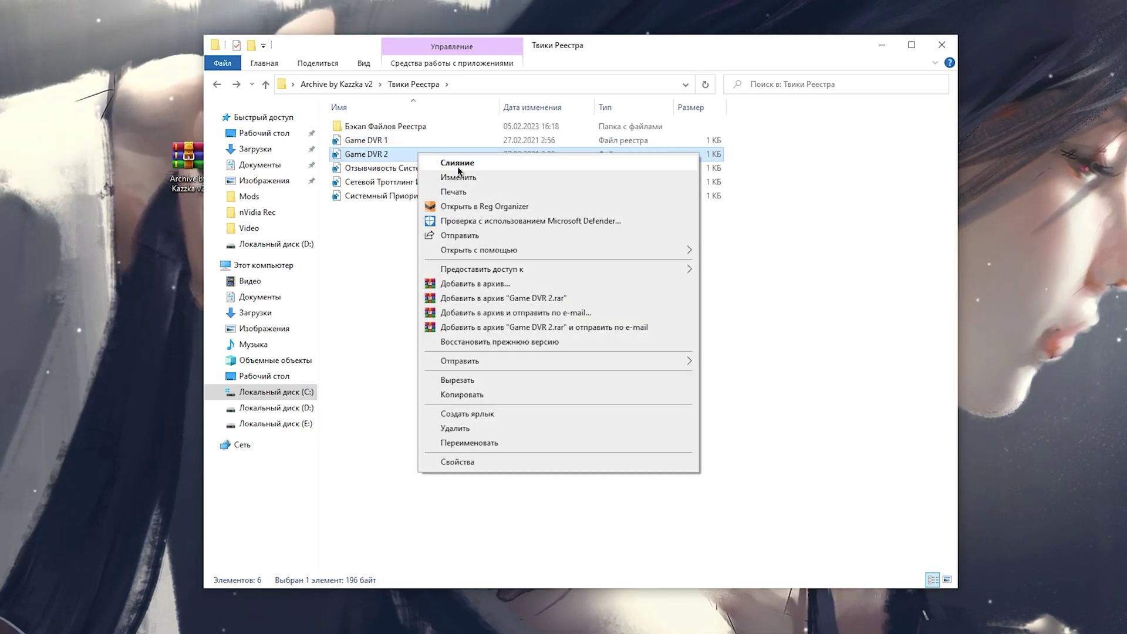
{"action": "left_click", "coordinate": [393, 154]}
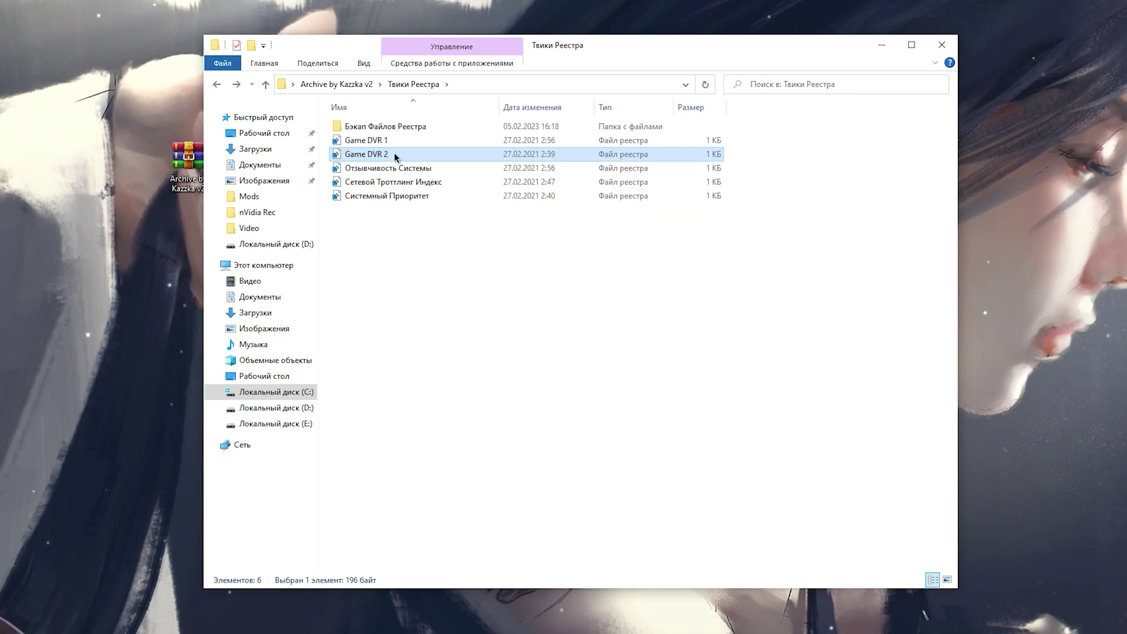
{"action": "left_click", "coordinate": [453, 154]}
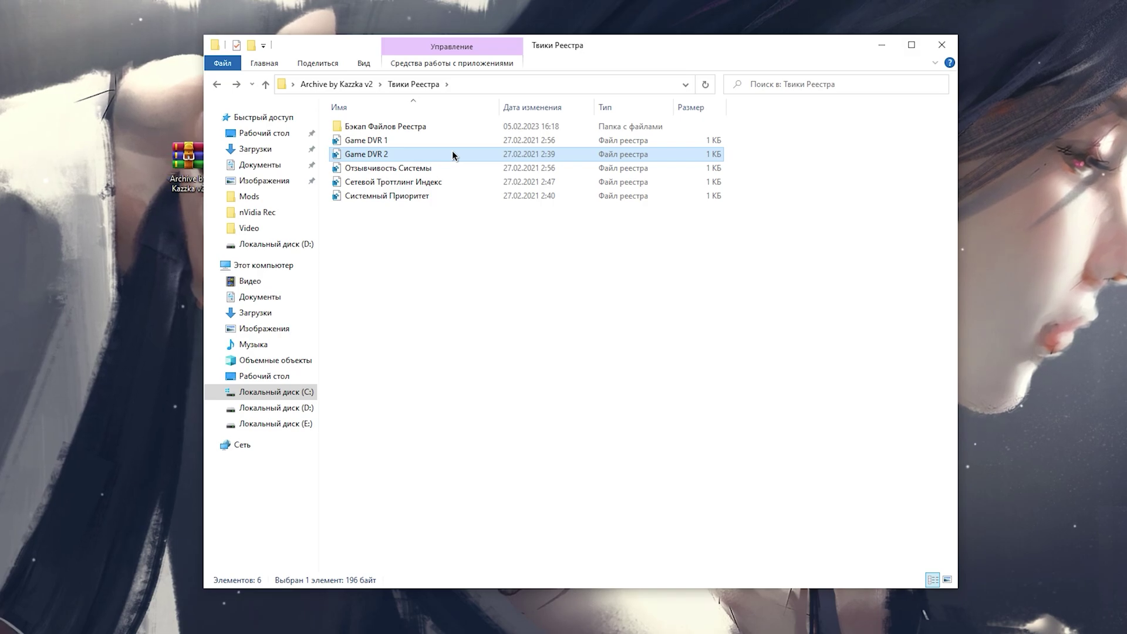
Step: Check the available actions for the "Отзывчивость Системы", "Сетевой Троттлинг Индекс" and "Системный Приоритет" registry files
{"action": "right_click", "coordinate": [432, 169]}
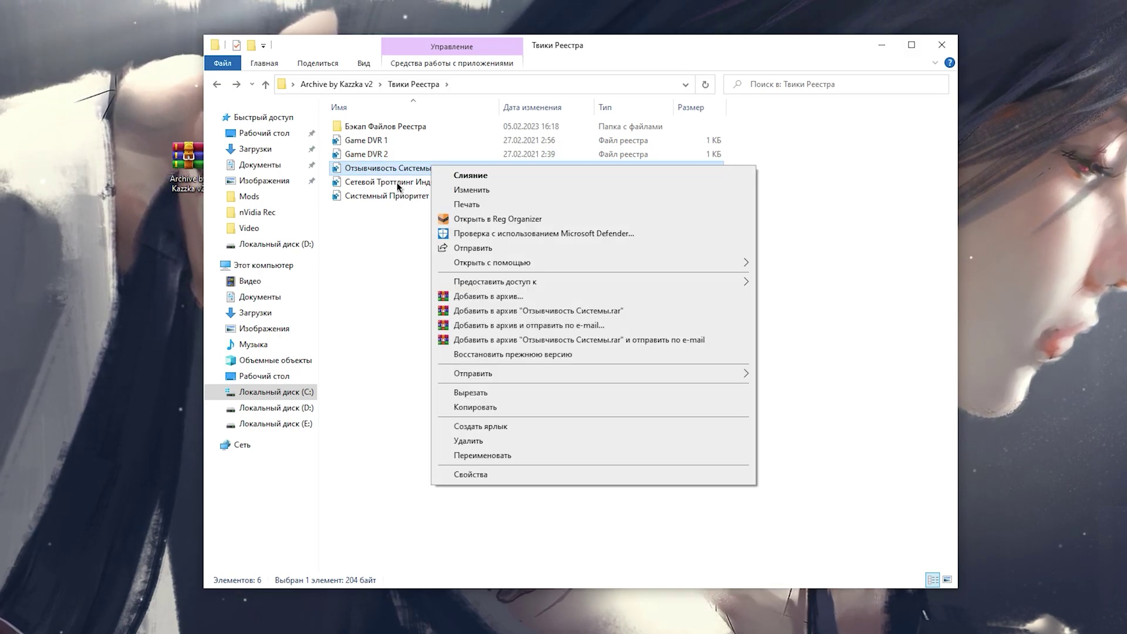
{"action": "left_click", "coordinate": [398, 185]}
{"action": "right_click", "coordinate": [396, 182]}
{"action": "left_click", "coordinate": [369, 197]}
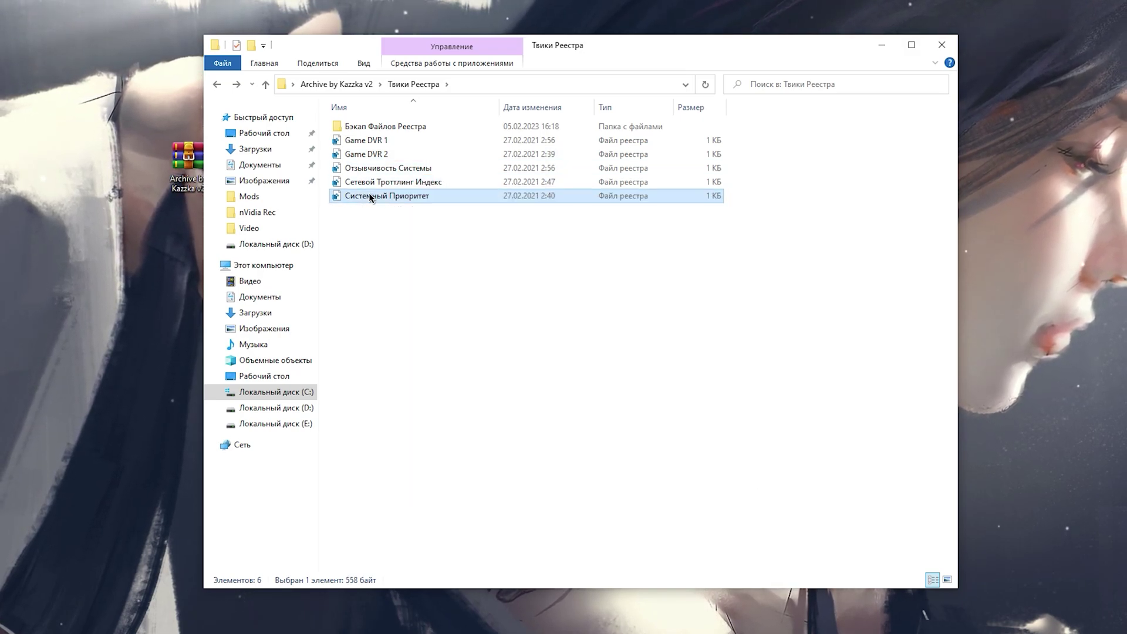
{"action": "right_click", "coordinate": [399, 196]}
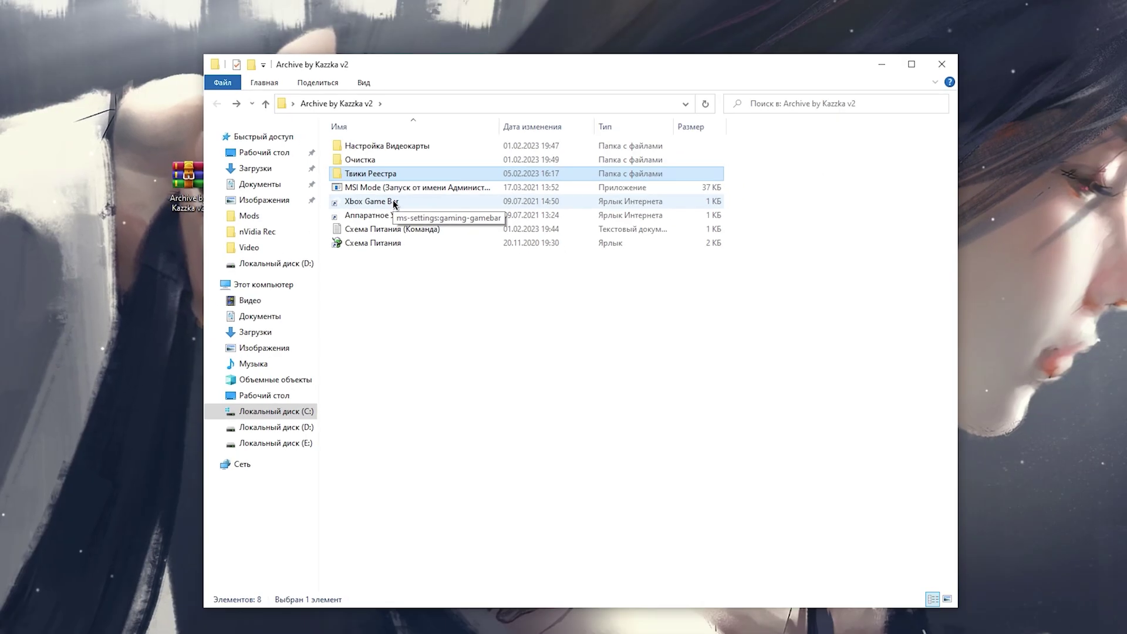
Step: Open the Xbox Game Bar settings from the archive folder and review the "Игровой режим" and "Записи" pages
{"action": "double_click", "coordinate": [394, 203]}
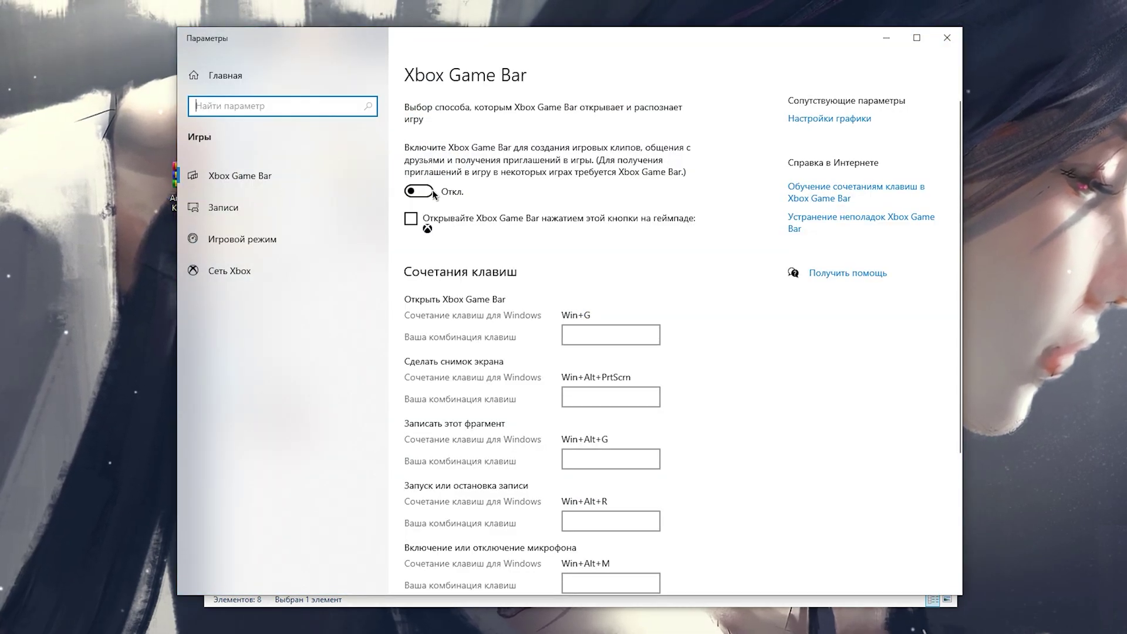
{"action": "left_click", "coordinate": [270, 239]}
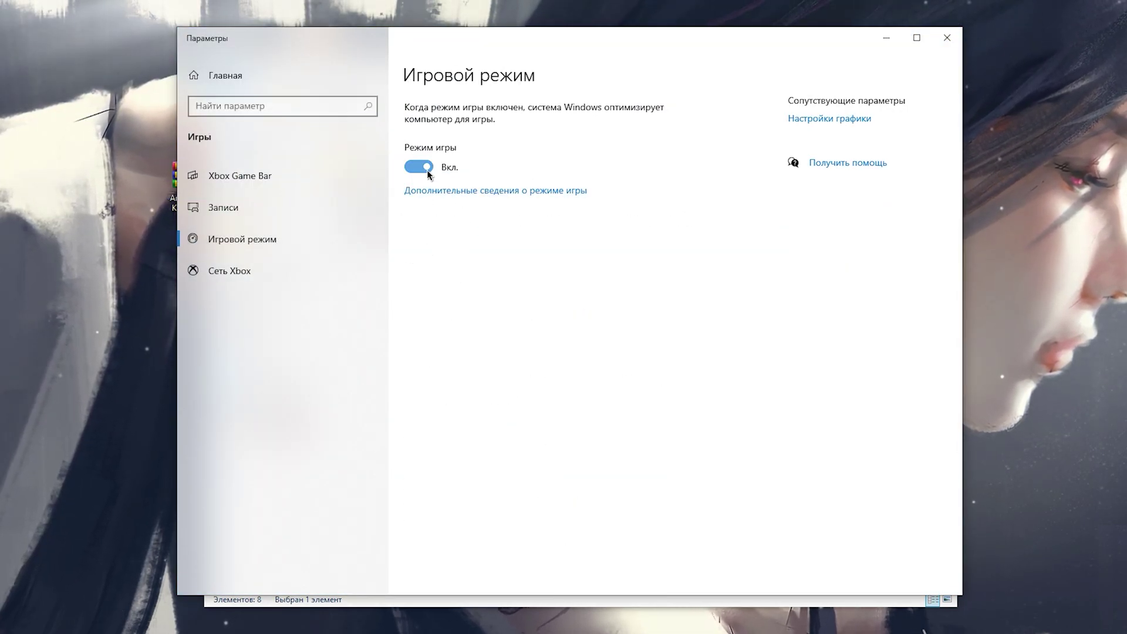
{"action": "left_click", "coordinate": [321, 206]}
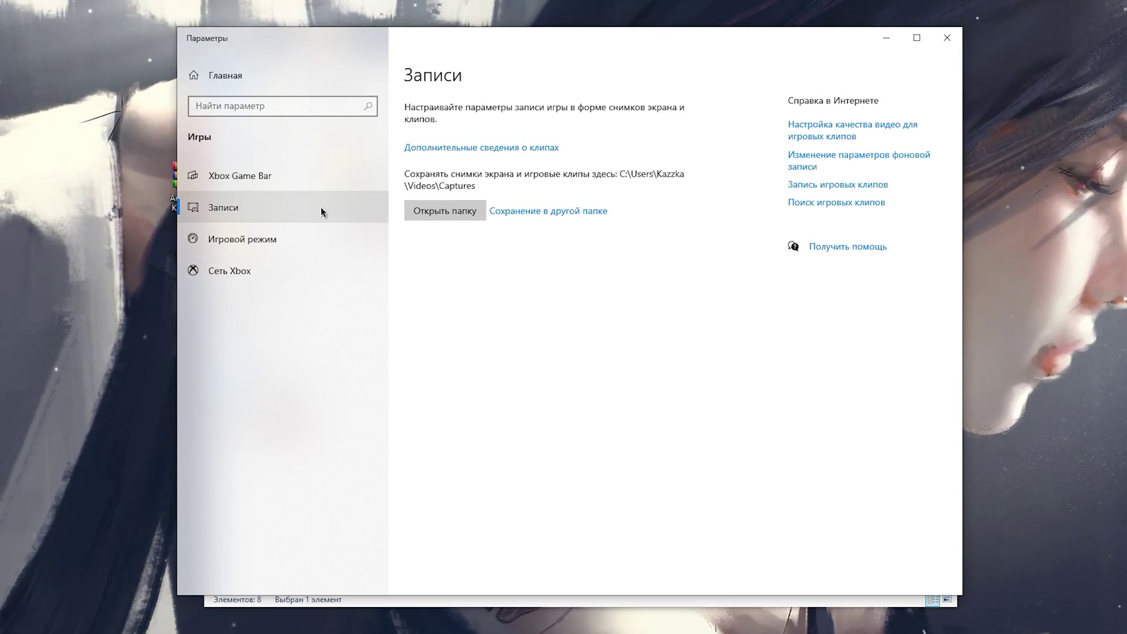
Step: Open the "Фоновые приложения" page in the "Конфиденциальность" settings to check background app permissions
{"action": "left_click", "coordinate": [250, 79]}
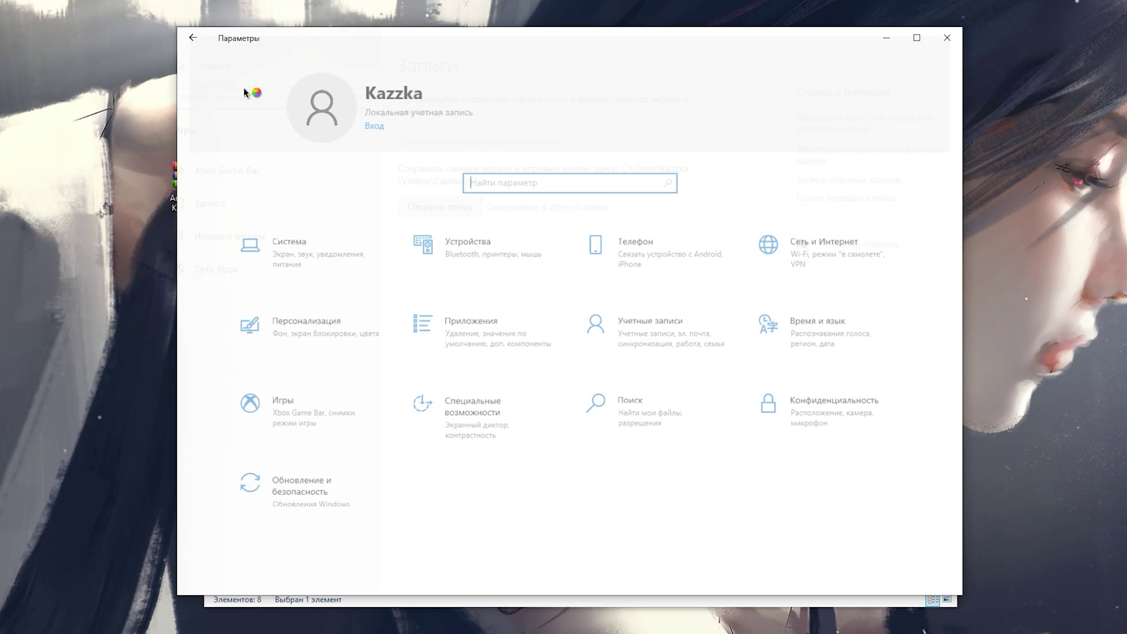
{"action": "left_click", "coordinate": [808, 423]}
{"action": "scroll", "coordinate": [285, 363], "scroll_direction": "down", "scroll_amount": 10}
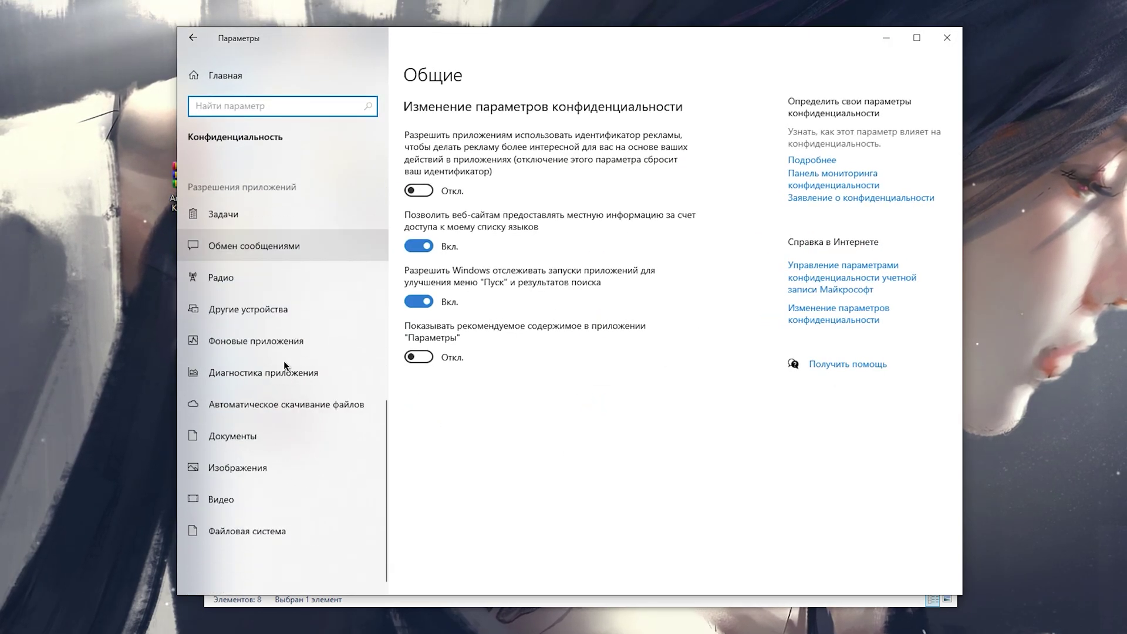
{"action": "left_click", "coordinate": [270, 337]}
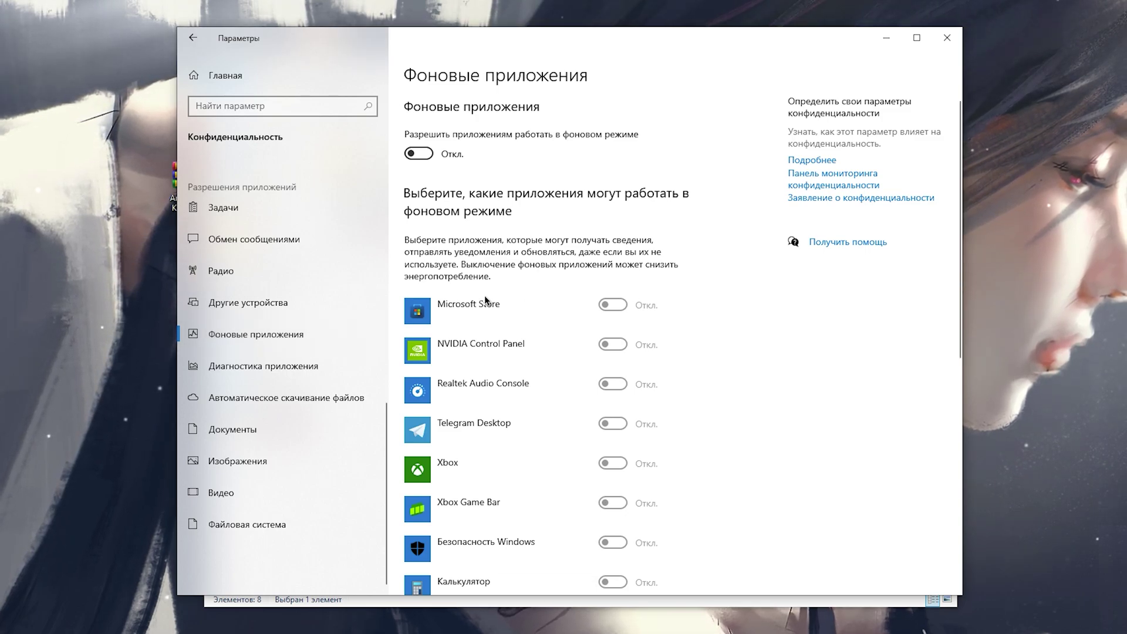
Step: Allow apps to run in the background to preview the individual app permissions, and switch "Разрешить приложениям работать в фоновом режиме" back off
{"action": "left_click", "coordinate": [419, 153]}
{"action": "scroll", "coordinate": [749, 302], "scroll_direction": "down", "scroll_amount": 4}
{"action": "scroll", "coordinate": [608, 256], "scroll_direction": "up", "scroll_amount": 4}
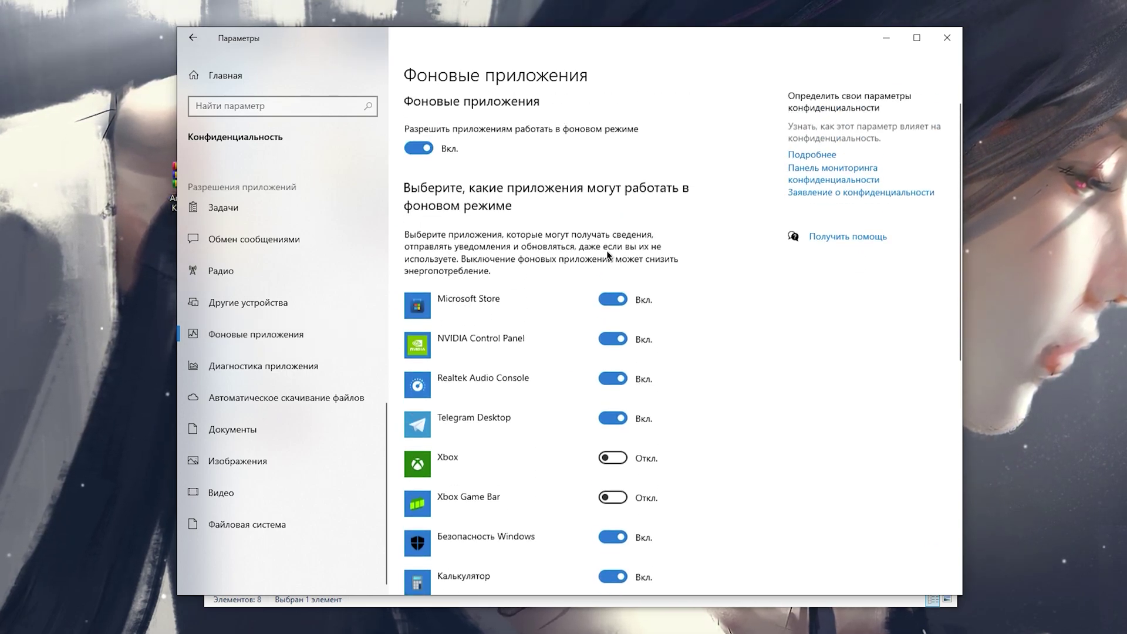
{"action": "left_click", "coordinate": [426, 153]}
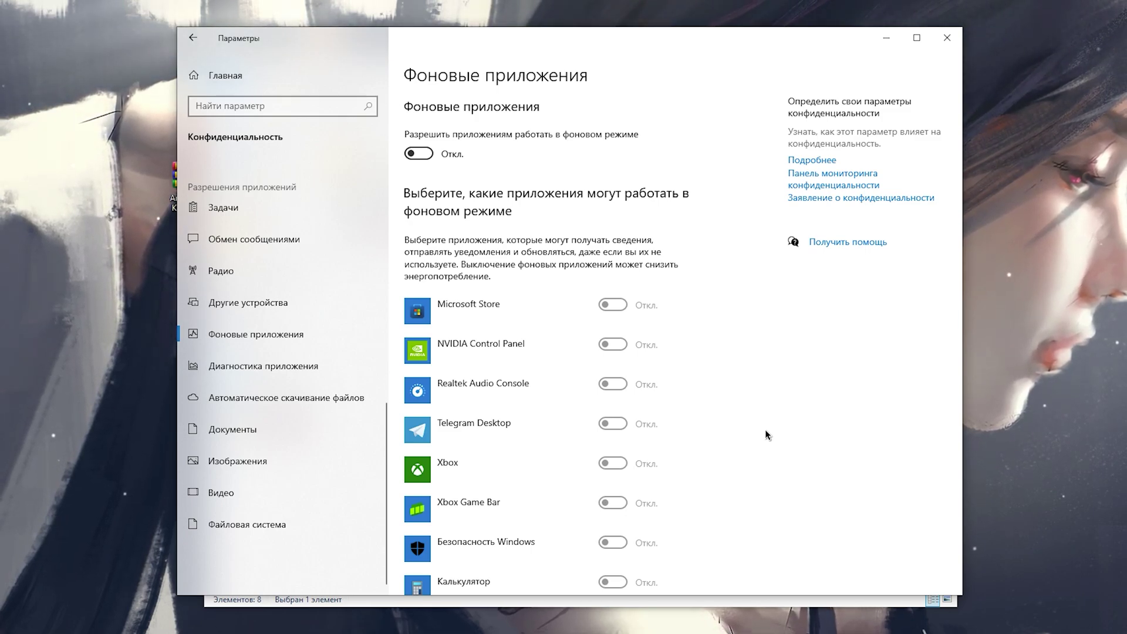
Step: Re-enable background apps, examine the per-app switches from Microsoft Store down to Часы, and turn the overall background permission off again
{"action": "left_click", "coordinate": [418, 154]}
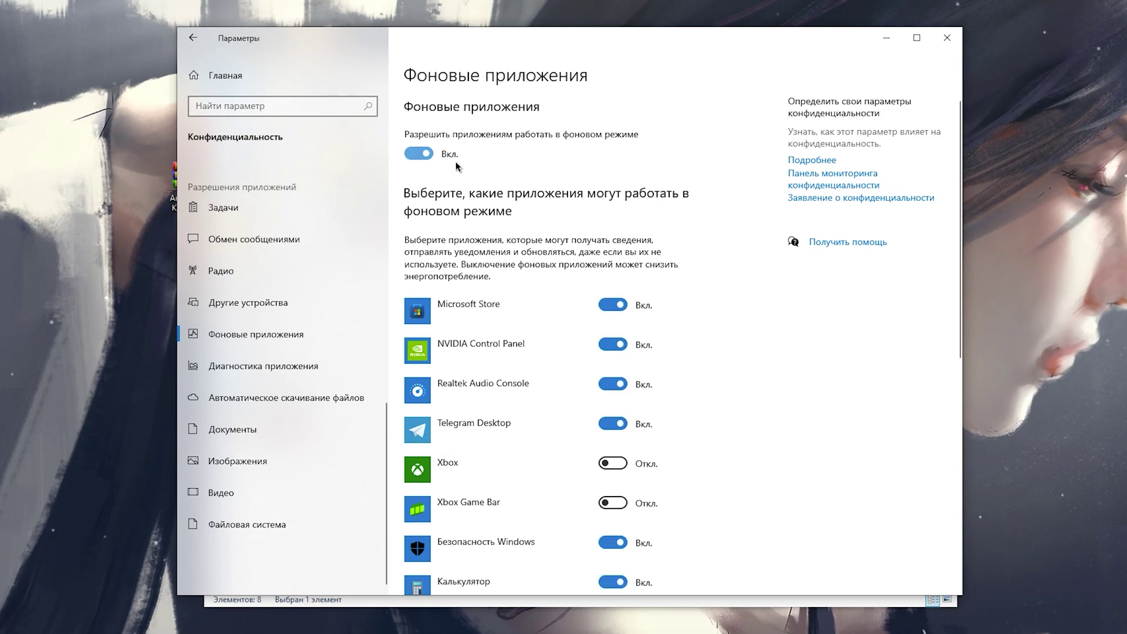
{"action": "scroll", "coordinate": [547, 254], "scroll_direction": "down", "scroll_amount": 2}
{"action": "scroll", "coordinate": [546, 254], "scroll_direction": "down", "scroll_amount": 1}
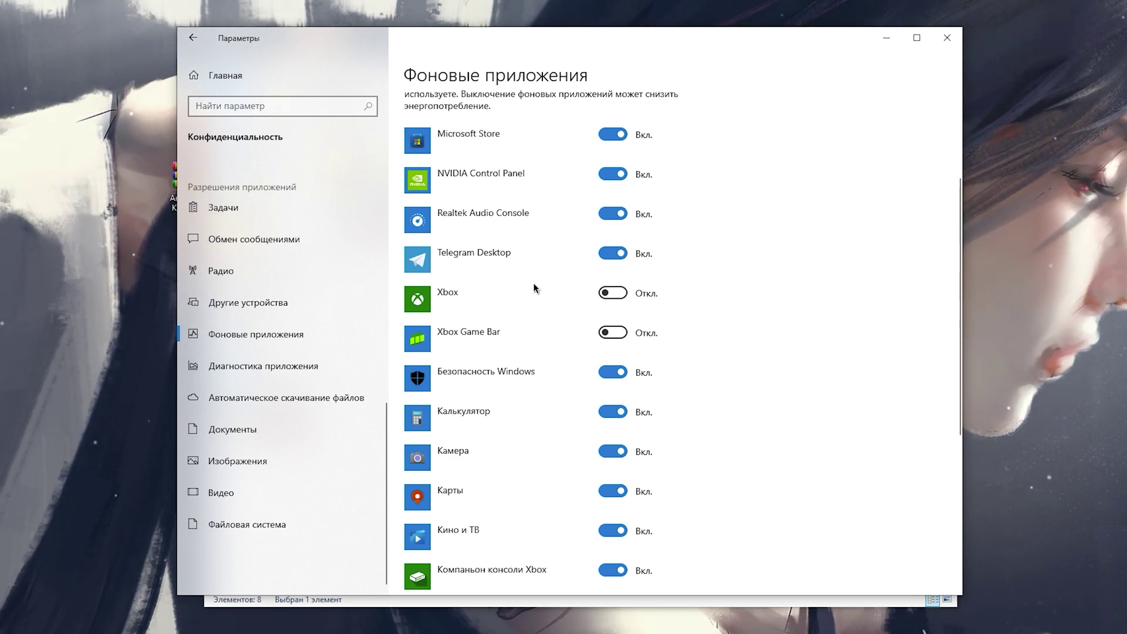
{"action": "scroll", "coordinate": [558, 276], "scroll_direction": "up", "scroll_amount": 3}
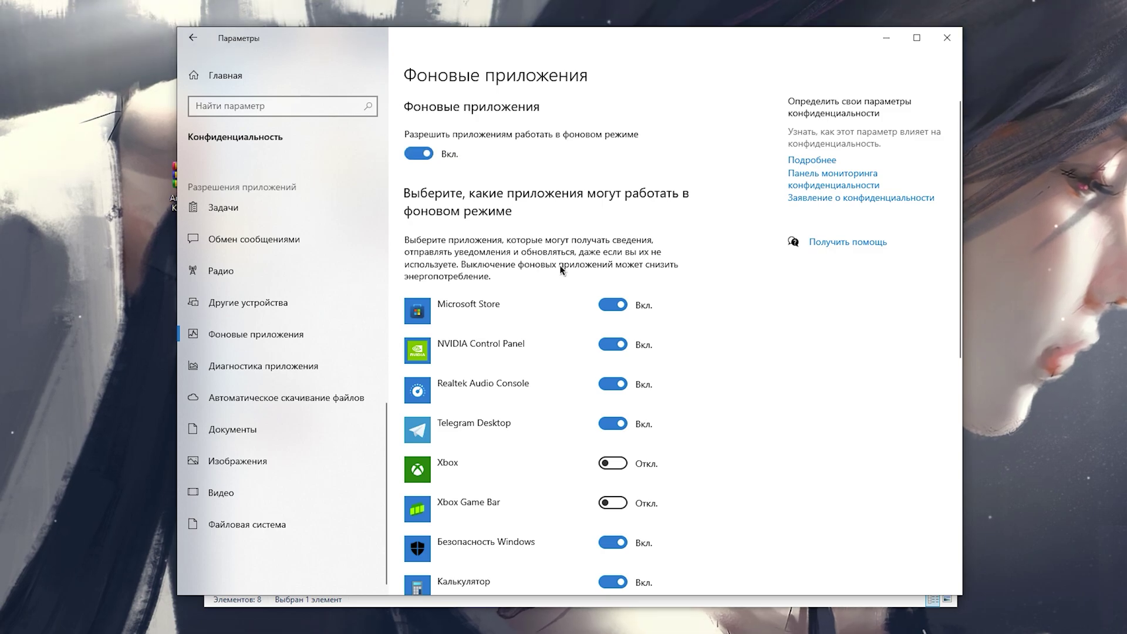
{"action": "scroll", "coordinate": [560, 269], "scroll_direction": "down", "scroll_amount": 5}
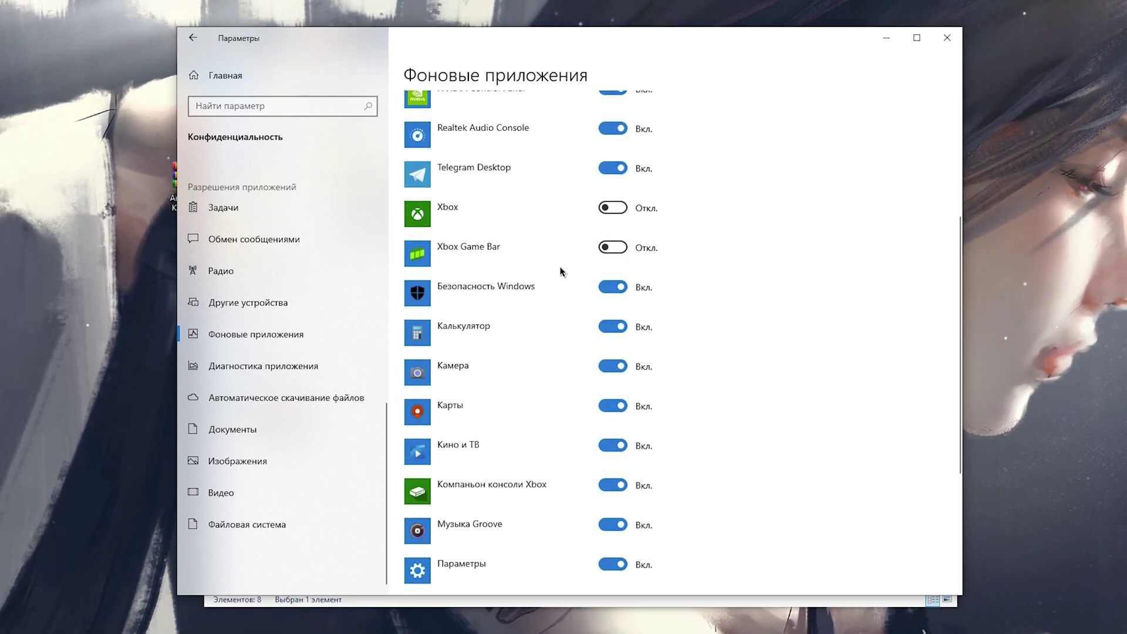
{"action": "scroll", "coordinate": [562, 242], "scroll_direction": "up", "scroll_amount": 2}
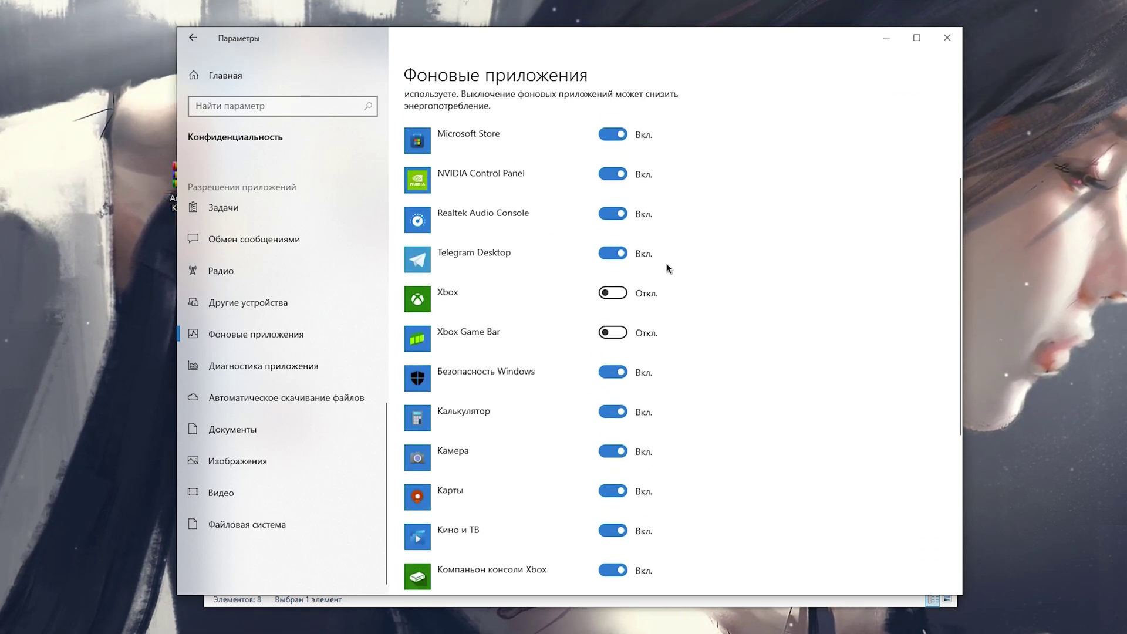
{"action": "scroll", "coordinate": [507, 258], "scroll_direction": "down", "scroll_amount": 4}
{"action": "scroll", "coordinate": [616, 320], "scroll_direction": "down", "scroll_amount": 2}
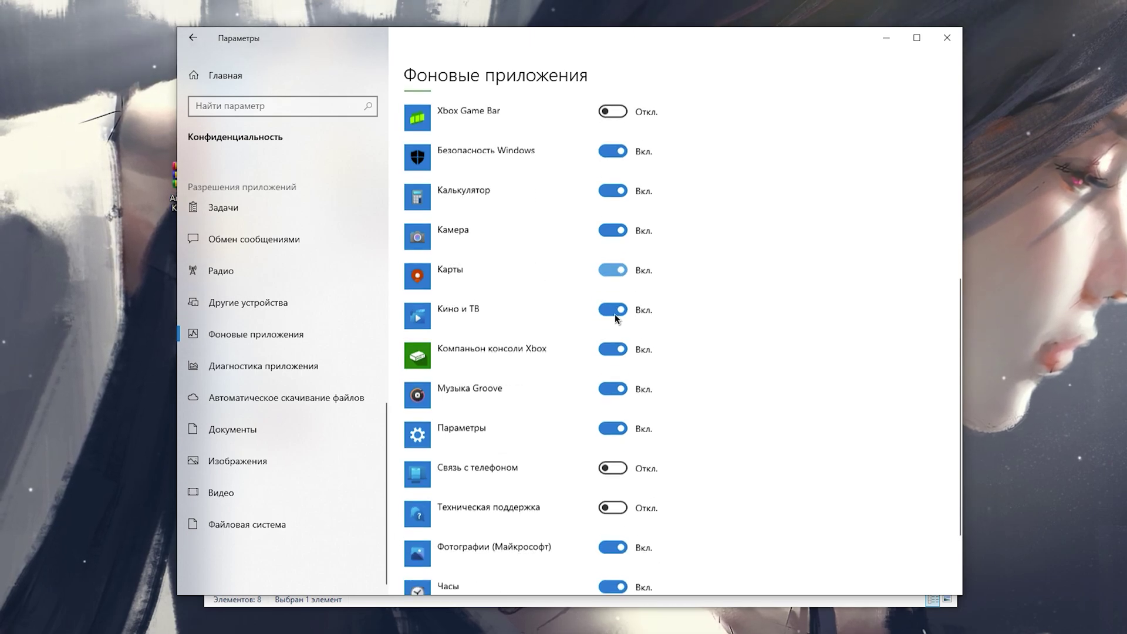
{"action": "scroll", "coordinate": [549, 272], "scroll_direction": "up", "scroll_amount": 8}
{"action": "left_click", "coordinate": [423, 157]}
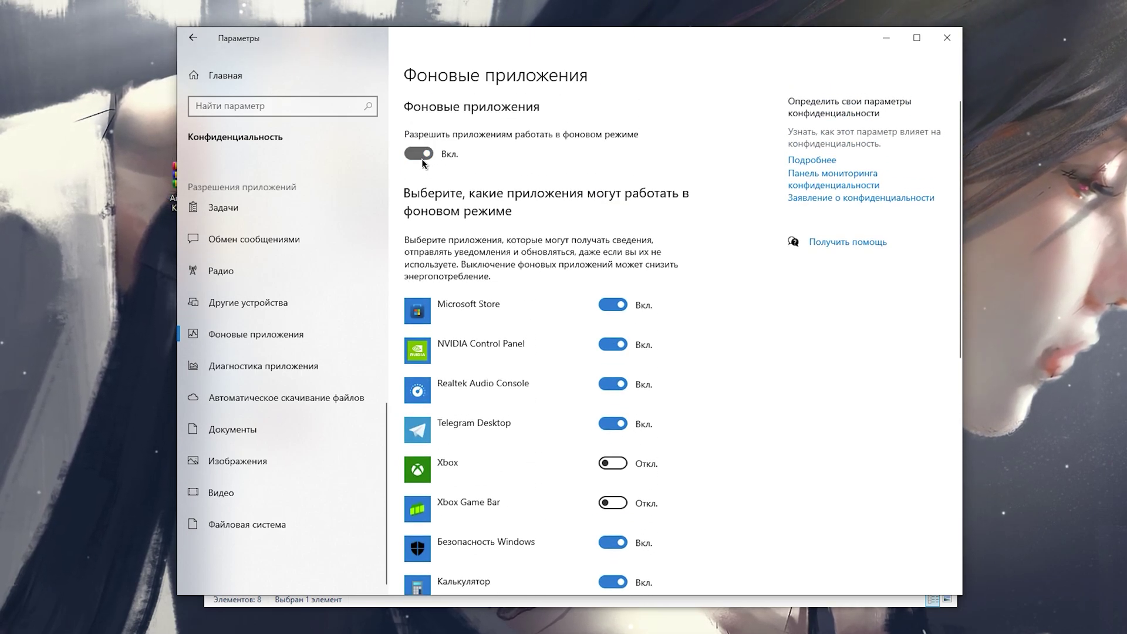